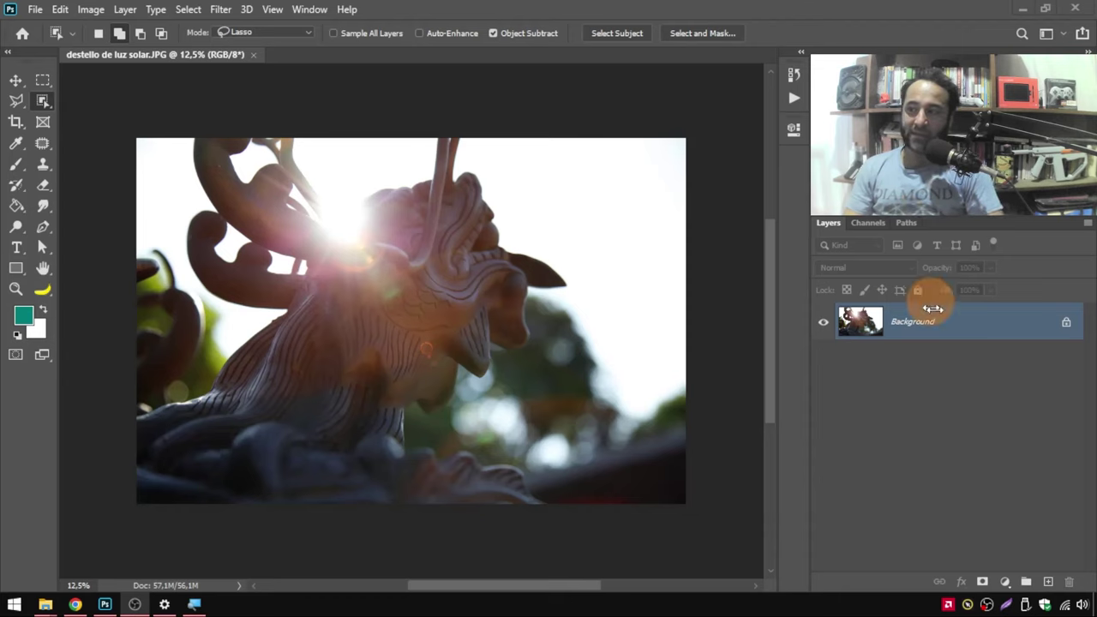
# With the Move tool, zoom in on the sun flare, then duplicate Background as Layer 1.
pyautogui.moveTo(919, 310); pyautogui.dragTo(431, 212)
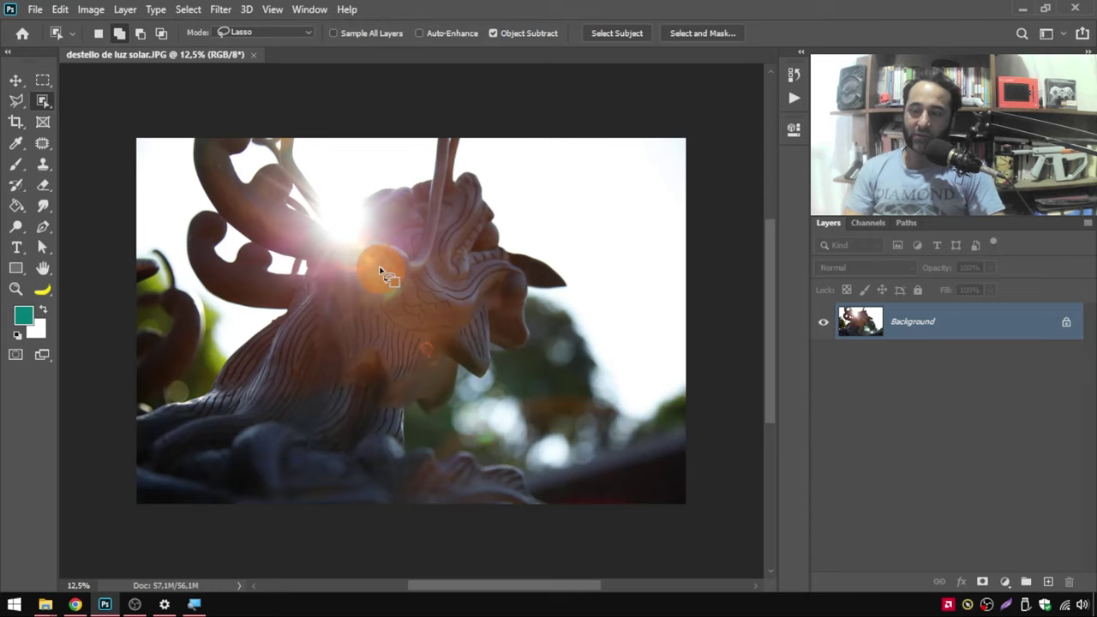
pyautogui.click(43, 80)
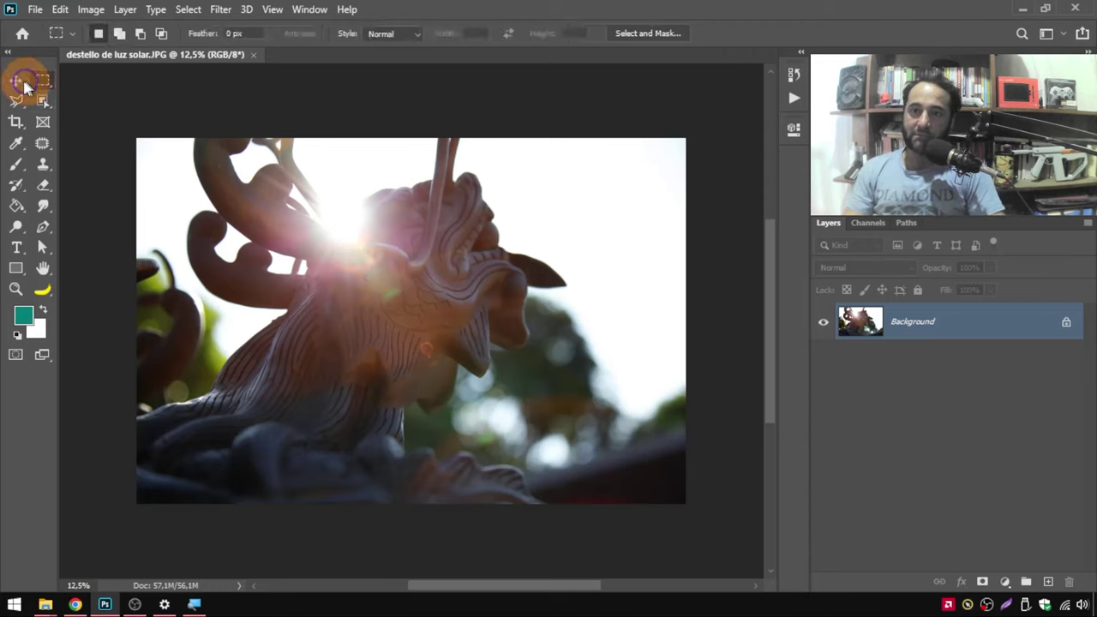
pyautogui.click(16, 81)
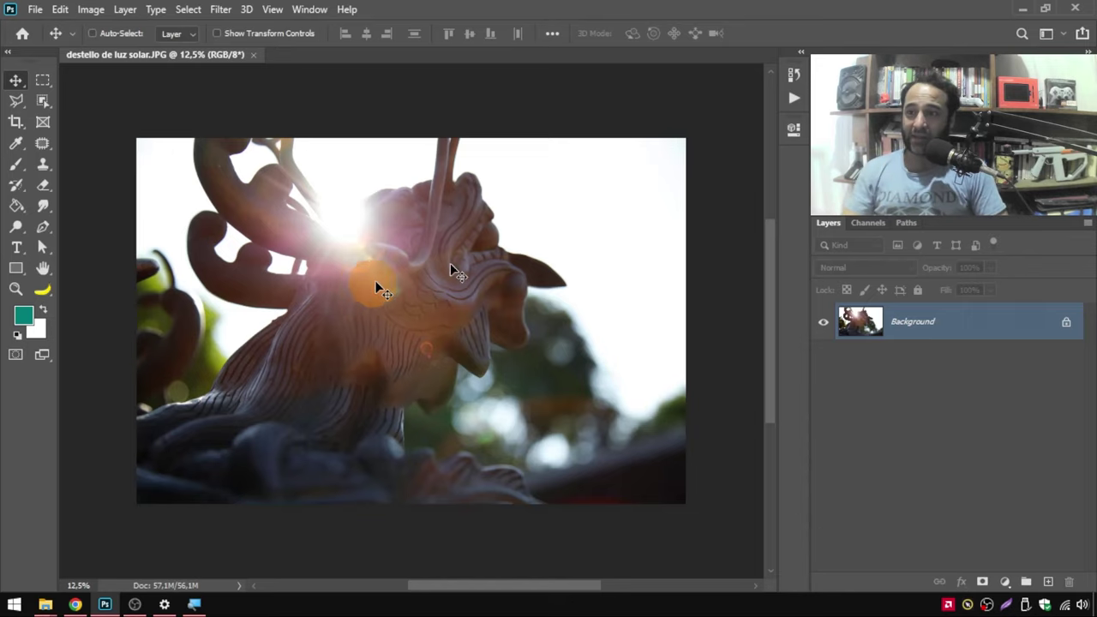
pyautogui.keyDown('ctrl'); pyautogui.keyDown('space'); pyautogui.click(385, 259); pyautogui.keyUp('space'); pyautogui.keyUp('ctrl')
pyautogui.moveTo(385, 259); pyautogui.dragTo(443, 216)
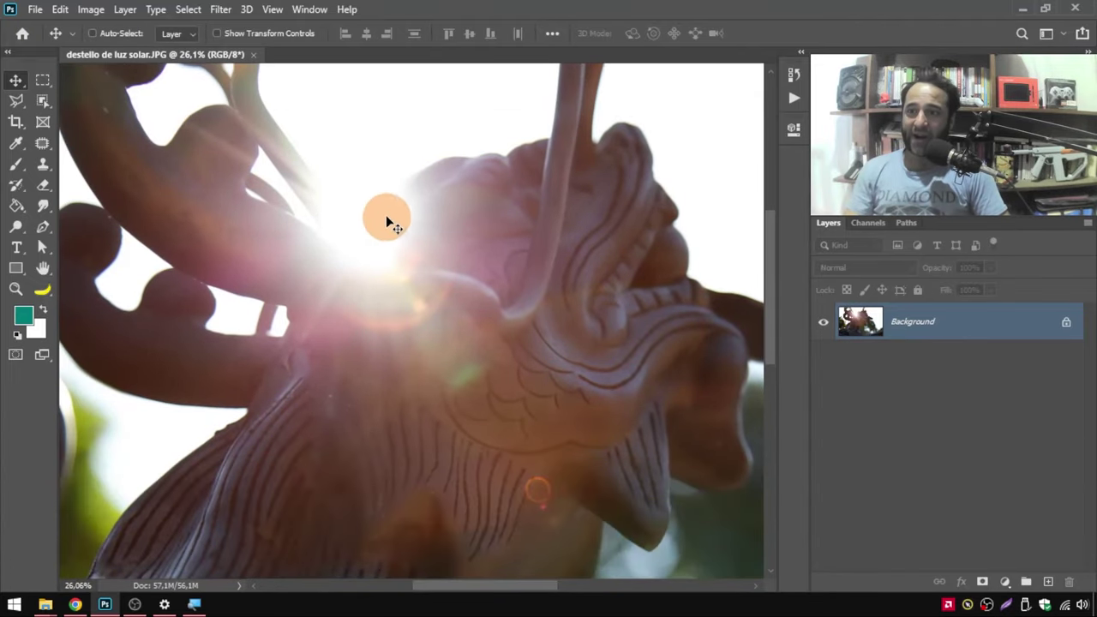
pyautogui.hotkey('ctrl', 'space')
pyautogui.moveTo(511, 322)
pyautogui.mouseDown()
pyautogui.moveTo(450, 303)
pyautogui.moveTo(489, 309)
pyautogui.moveTo(467, 290)
pyautogui.moveTo(448, 291)
pyautogui.mouseUp()
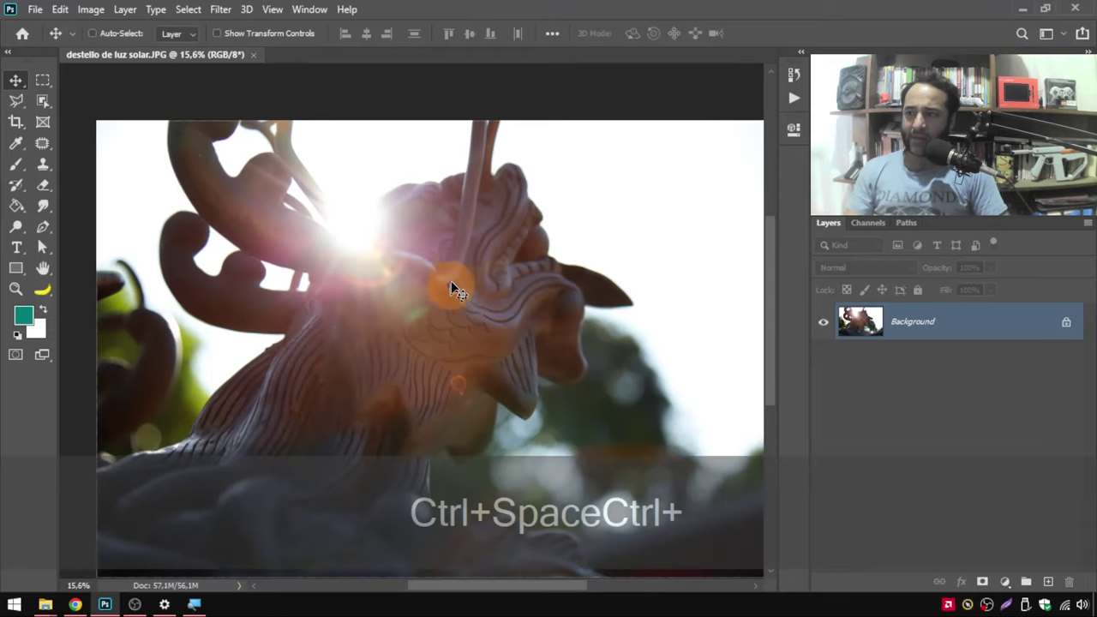
pyautogui.hotkey('ctrl', 'j')
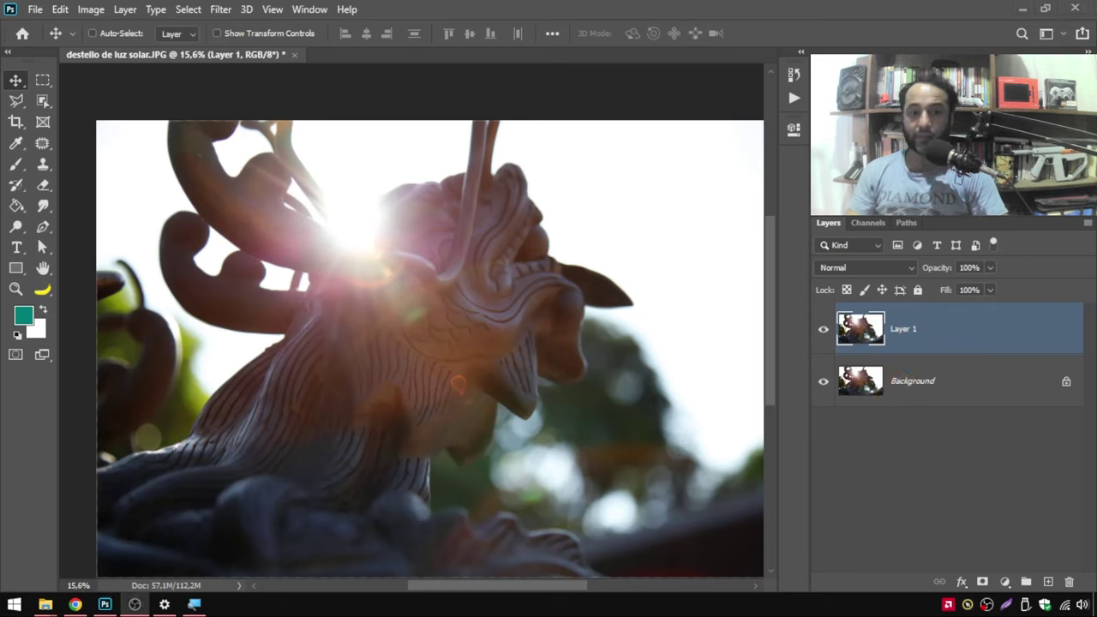
# Open Image > Adjustments > Shadows/Highlights on Layer 1.
pyautogui.click(98, 9)
pyautogui.moveTo(116, 51)
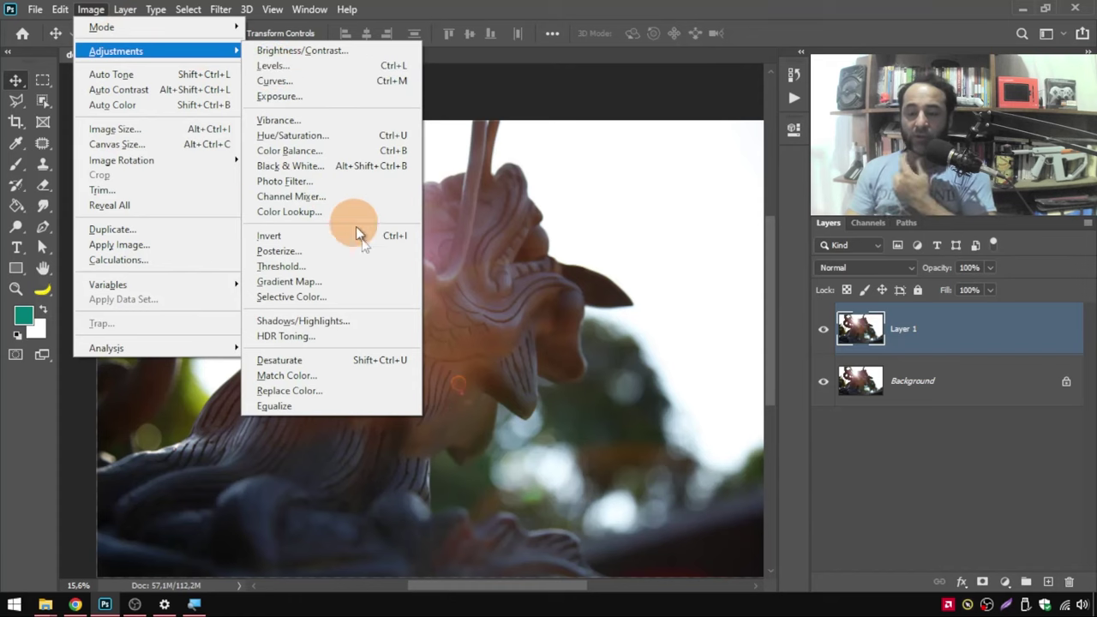
pyautogui.click(383, 321)
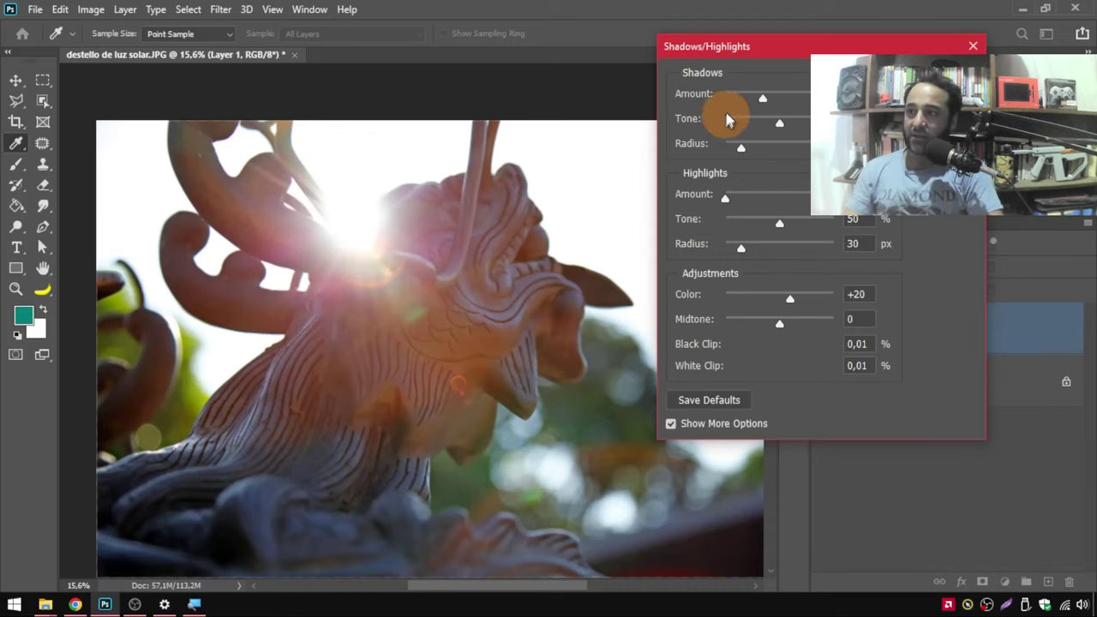
# Raise Highlights Amount over the flare, with highlight Tone 62% and Radius 81 px.
pyautogui.moveTo(757, 100)
pyautogui.mouseDown()
pyautogui.moveTo(727, 98)
pyautogui.moveTo(767, 88)
pyautogui.moveTo(717, 92)
pyautogui.mouseUp()
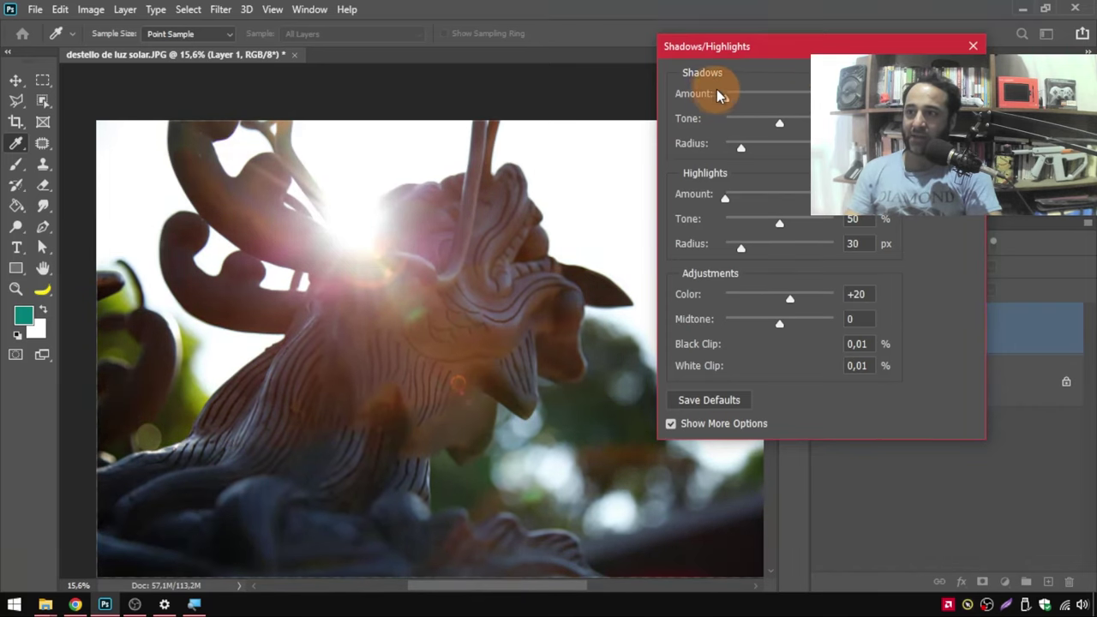
pyautogui.moveTo(732, 200)
pyautogui.mouseDown()
pyautogui.moveTo(788, 183)
pyautogui.moveTo(717, 195)
pyautogui.mouseUp()
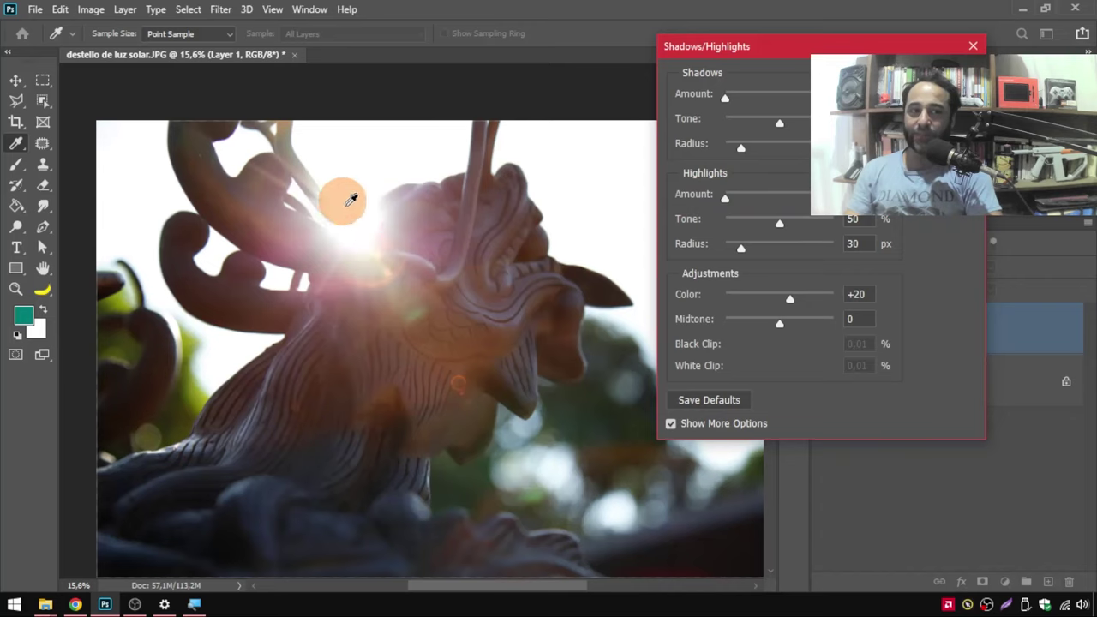
pyautogui.moveTo(727, 197); pyautogui.dragTo(781, 198)
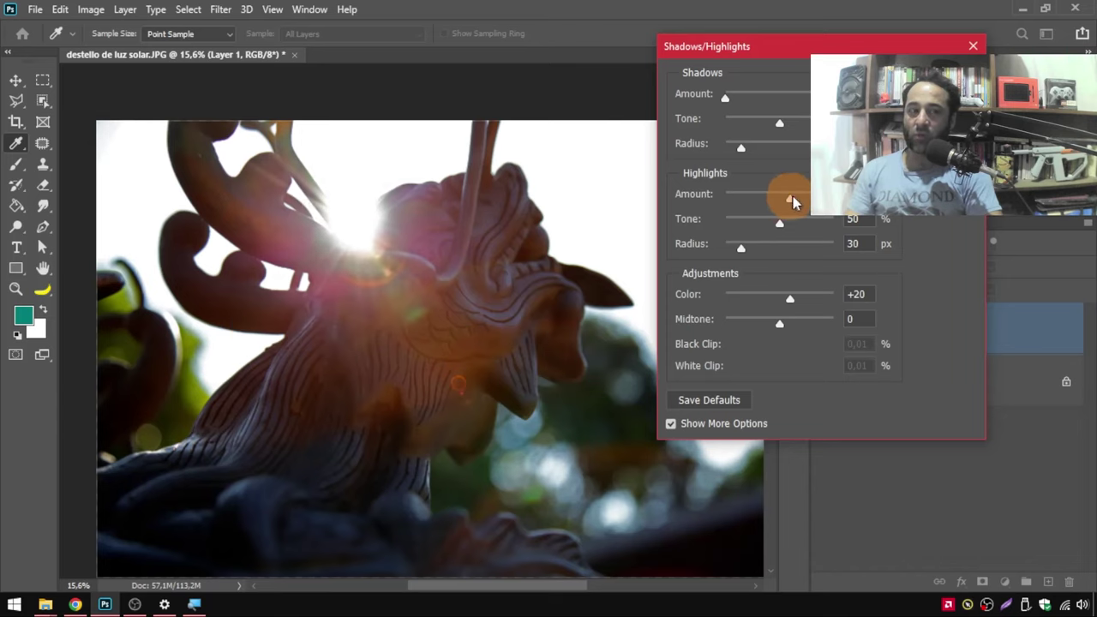
pyautogui.moveTo(766, 206)
pyautogui.mouseDown()
pyautogui.moveTo(796, 197)
pyautogui.moveTo(796, 220)
pyautogui.moveTo(756, 216)
pyautogui.moveTo(795, 215)
pyautogui.moveTo(783, 220)
pyautogui.mouseUp()
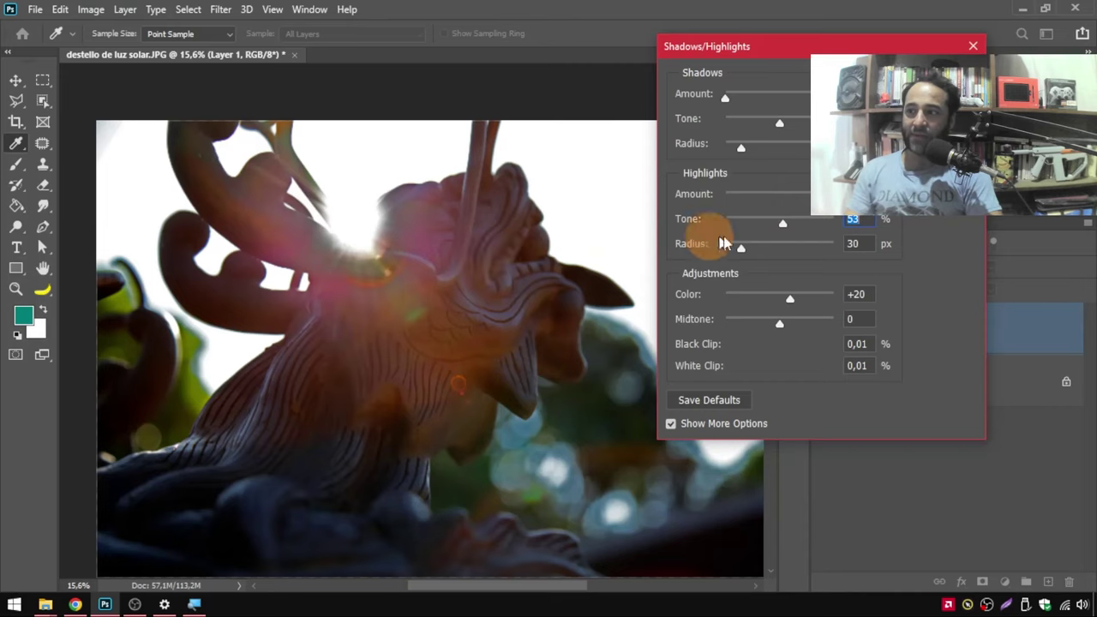
pyautogui.moveTo(744, 250)
pyautogui.mouseDown()
pyautogui.moveTo(768, 243)
pyautogui.moveTo(739, 222)
pyautogui.moveTo(802, 220)
pyautogui.moveTo(792, 223)
pyautogui.mouseUp()
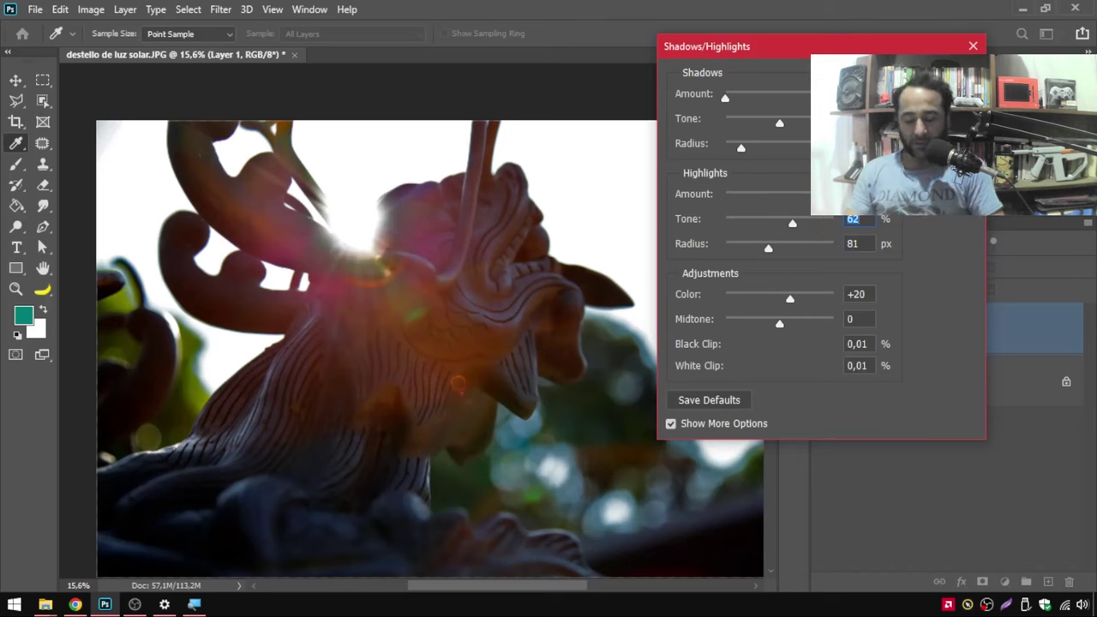
# Reset the dialog, darken highlights, lower shadows, set Color +4 and Midtone +32, and apply.
pyautogui.keyDown('alt'); pyautogui.click(943, 99); pyautogui.keyUp('alt')
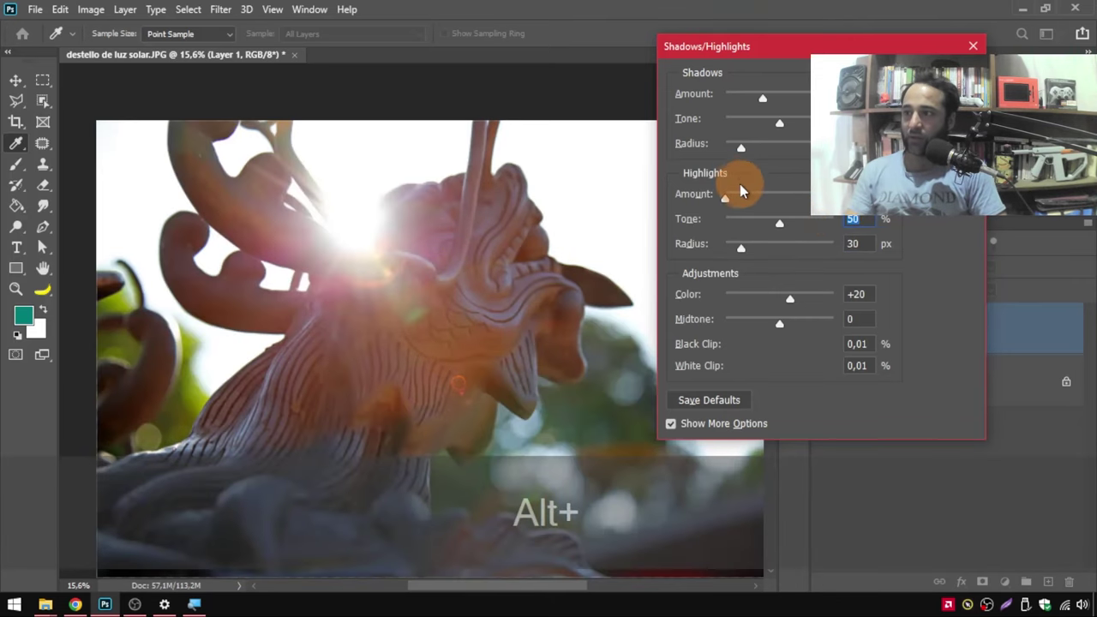
pyautogui.moveTo(729, 196); pyautogui.dragTo(811, 196)
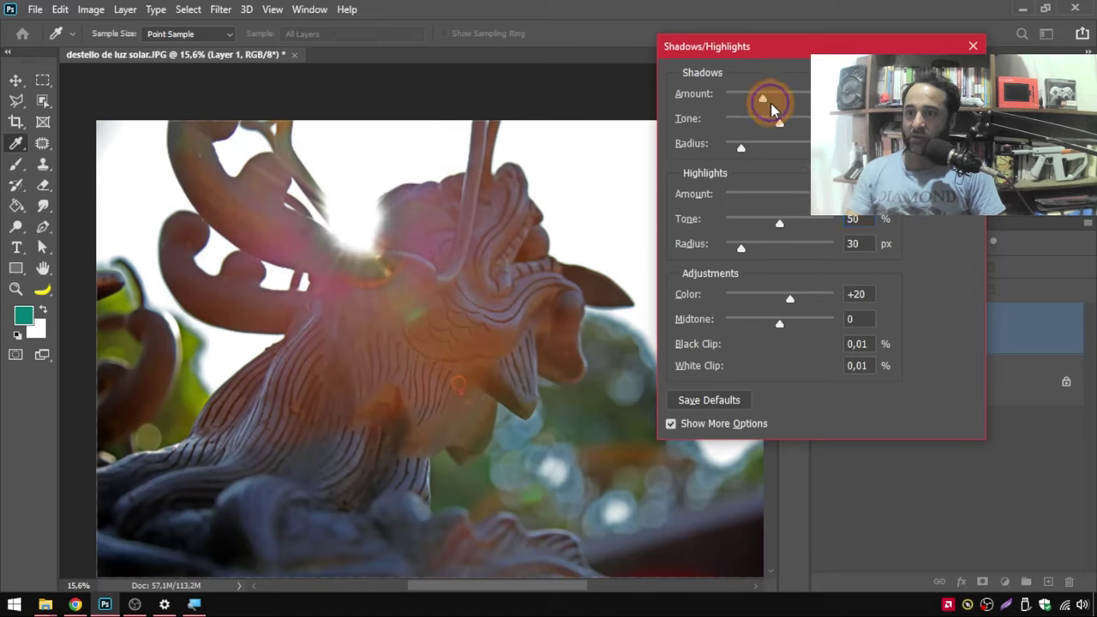
pyautogui.moveTo(762, 97); pyautogui.dragTo(732, 97)
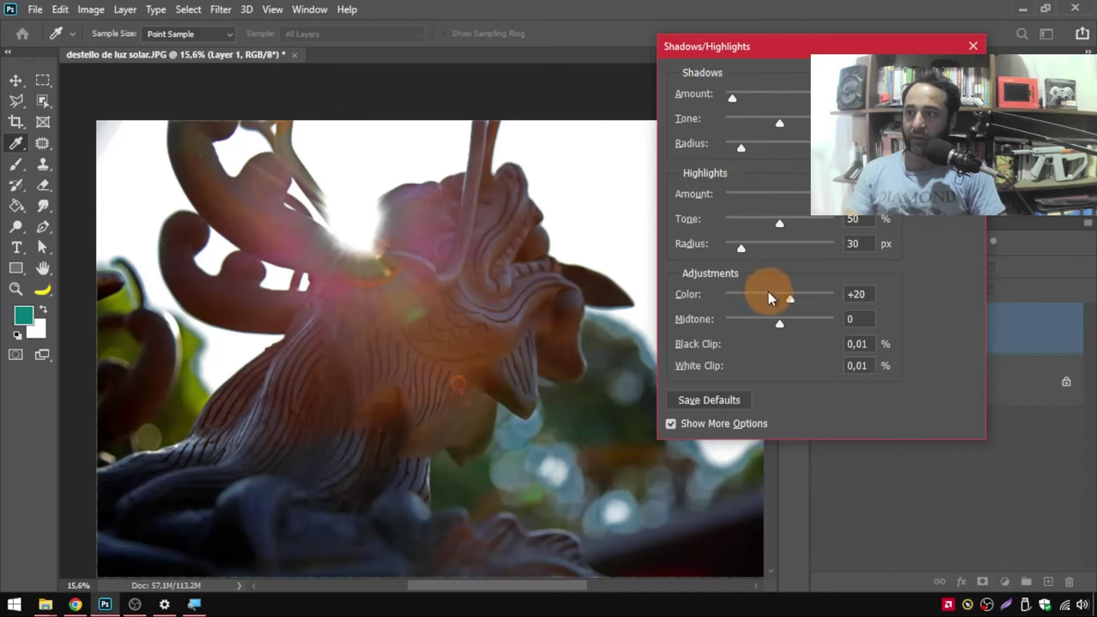
pyautogui.moveTo(783, 294)
pyautogui.mouseDown()
pyautogui.moveTo(823, 289)
pyautogui.moveTo(791, 294)
pyautogui.moveTo(813, 319)
pyautogui.moveTo(771, 321)
pyautogui.moveTo(802, 321)
pyautogui.mouseUp()
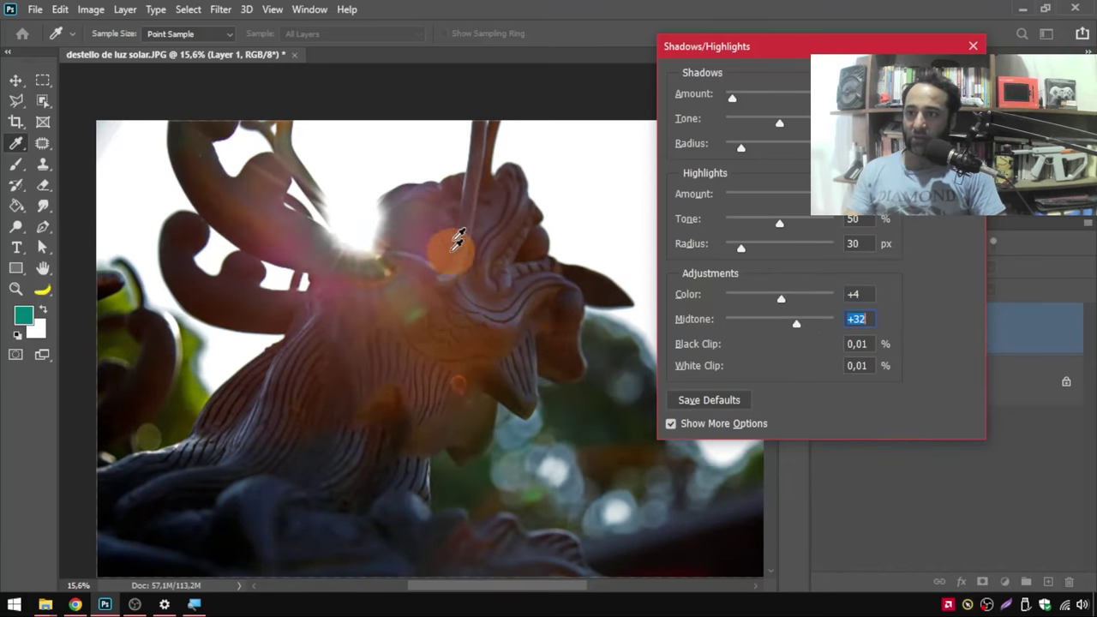
pyautogui.hotkey('alt', 'p')
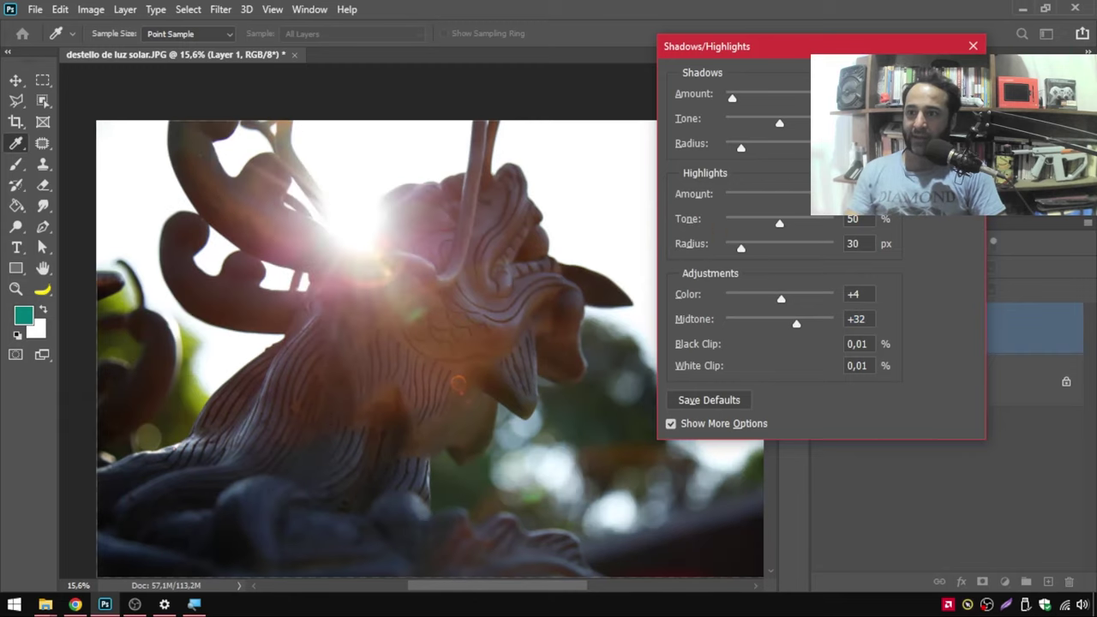
pyautogui.hotkey('alt', 'p')
pyautogui.hotkey('alt', 'p')
pyautogui.hotkey('alt', 'p')
pyautogui.hotkey('alt', 'p')
pyautogui.hotkey('alt', 'p')
pyautogui.hotkey('alt', 'p')
pyautogui.hotkey('alt', 'p')
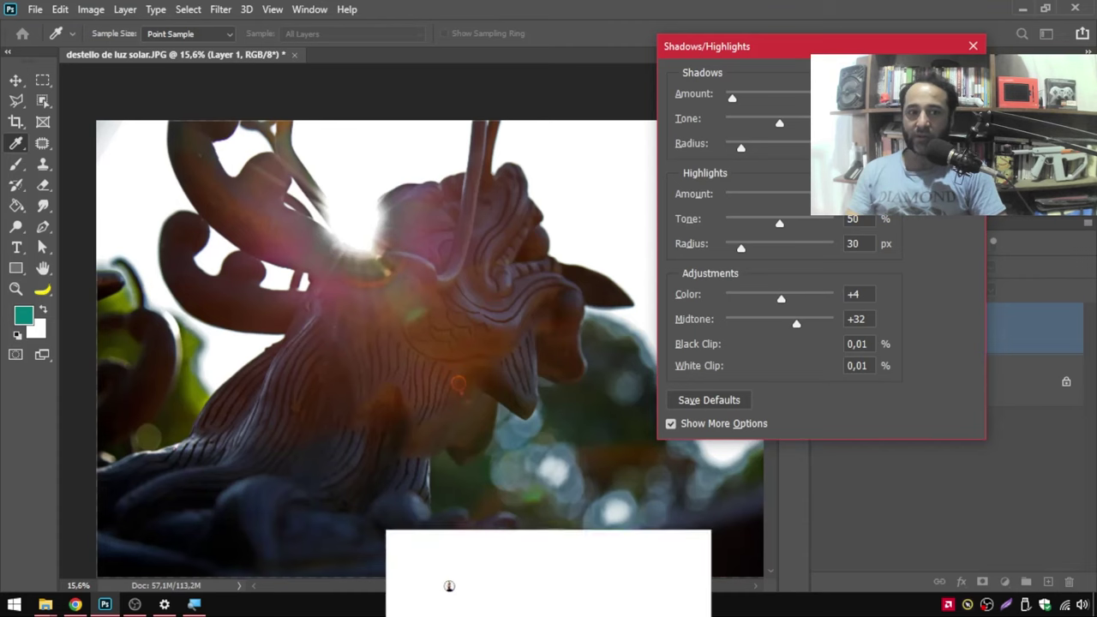
pyautogui.press('Return')
pyautogui.press('v')
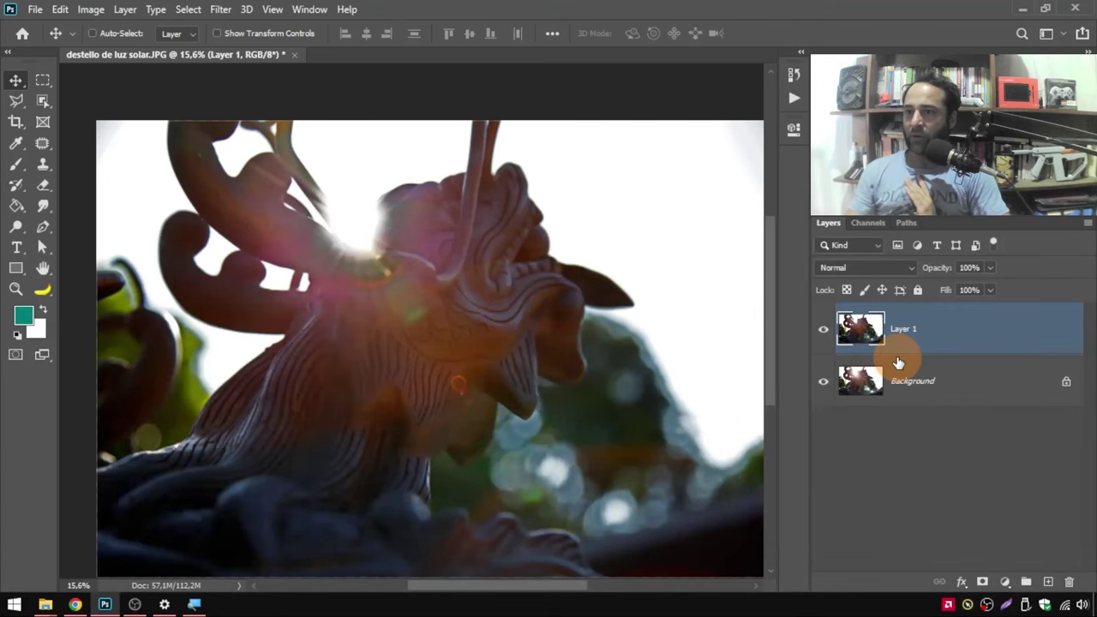
pyautogui.click(24, 317)
pyautogui.moveTo(568, 98); pyautogui.dragTo(574, 86)
pyautogui.click(364, 225)
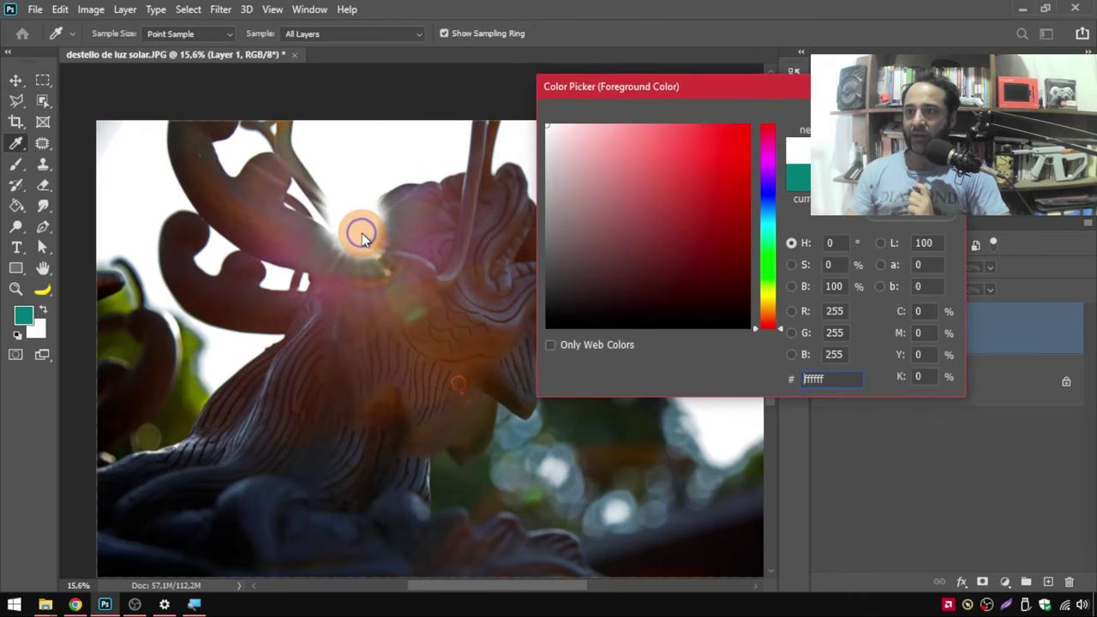
pyautogui.doubleClick(836, 380)
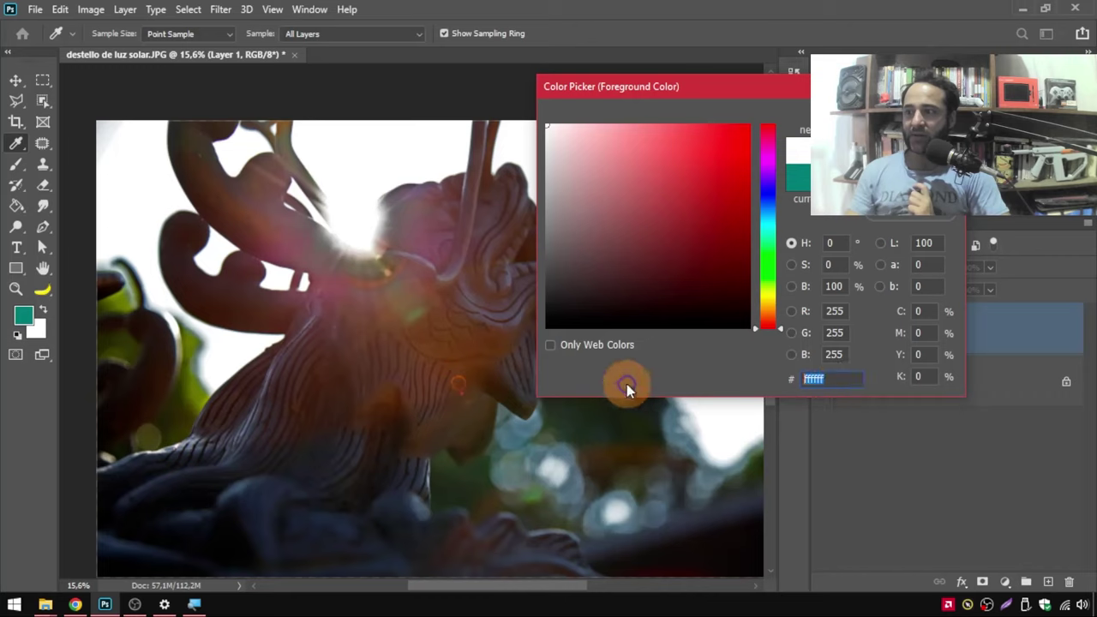
pyautogui.click(369, 238)
pyautogui.click(849, 379)
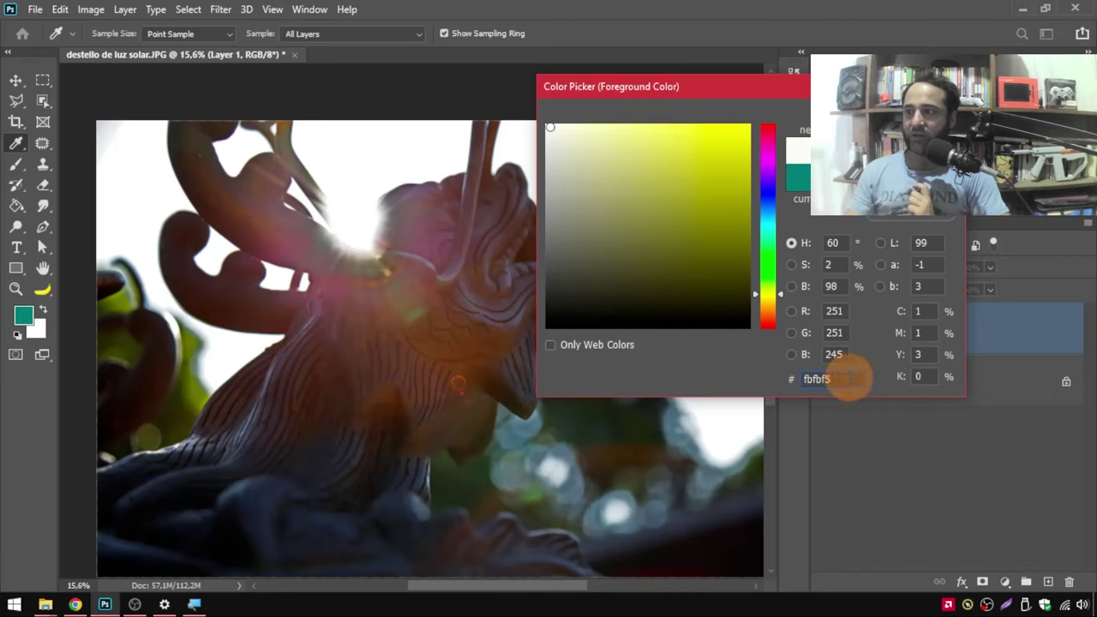
pyautogui.click(384, 250)
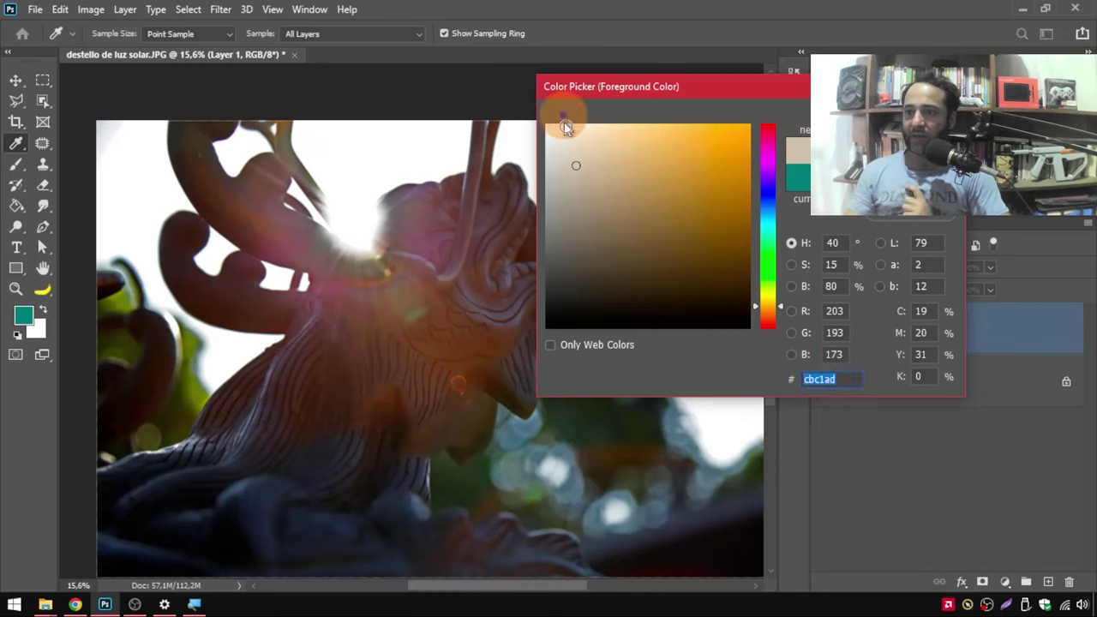
pyautogui.press('Escape')
pyautogui.press('v')
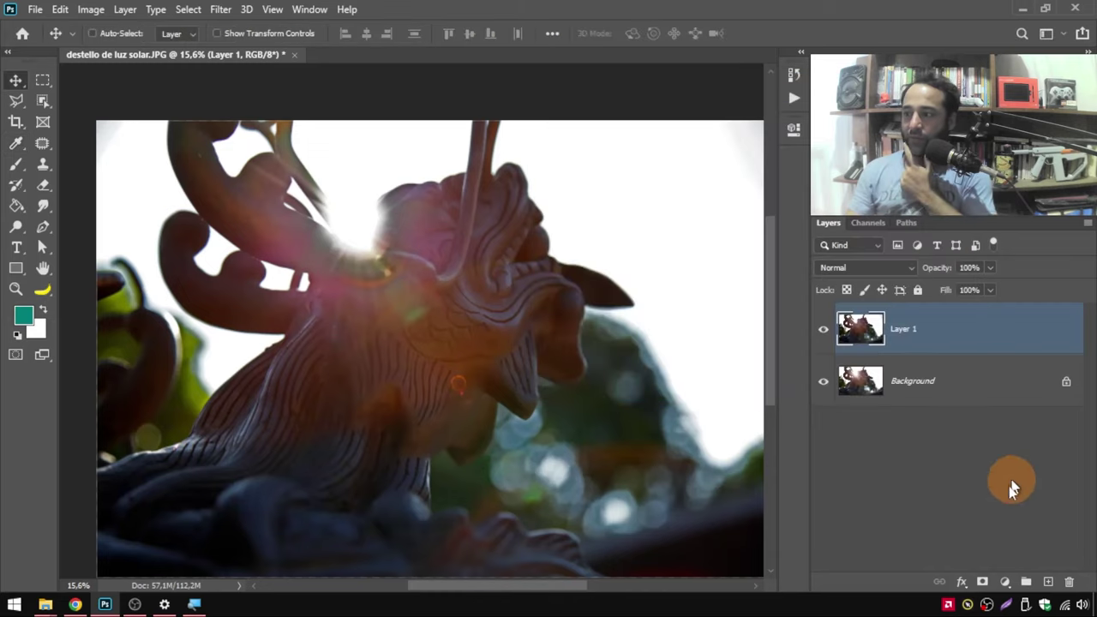
# Add a Selective Color adjustment layer and pick Whites as the colour range.
pyautogui.click(1005, 583)
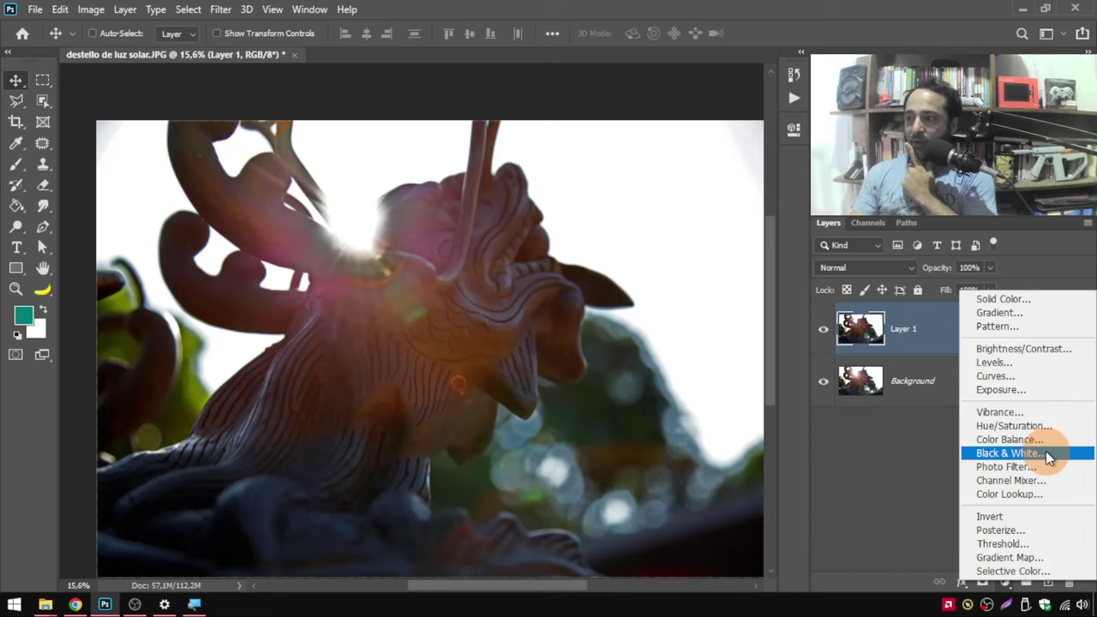
pyautogui.click(1048, 571)
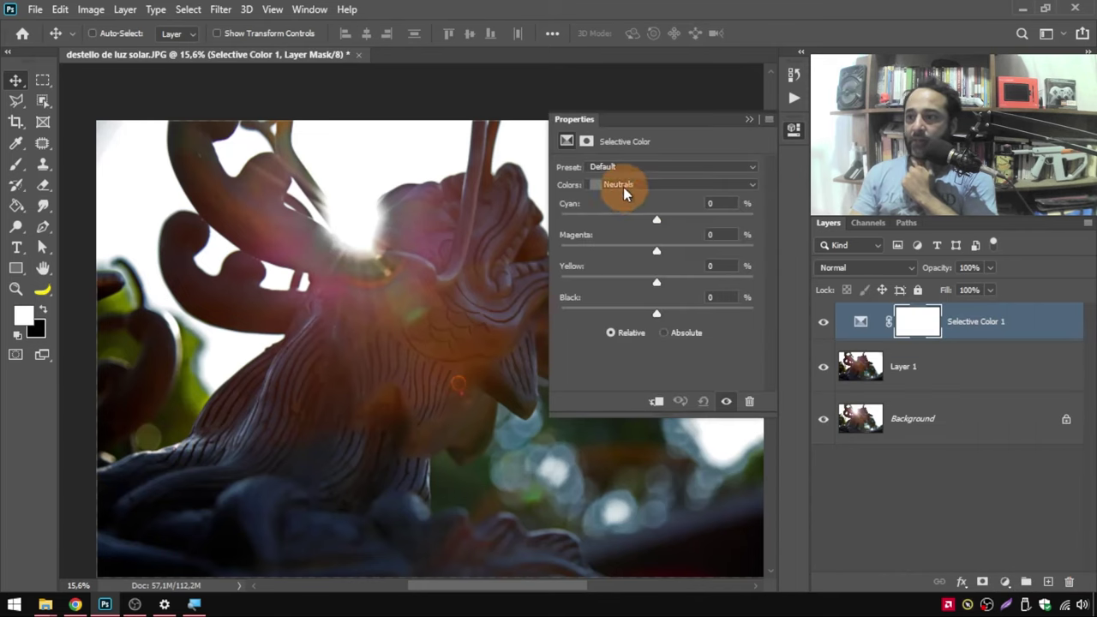
pyautogui.click(623, 187)
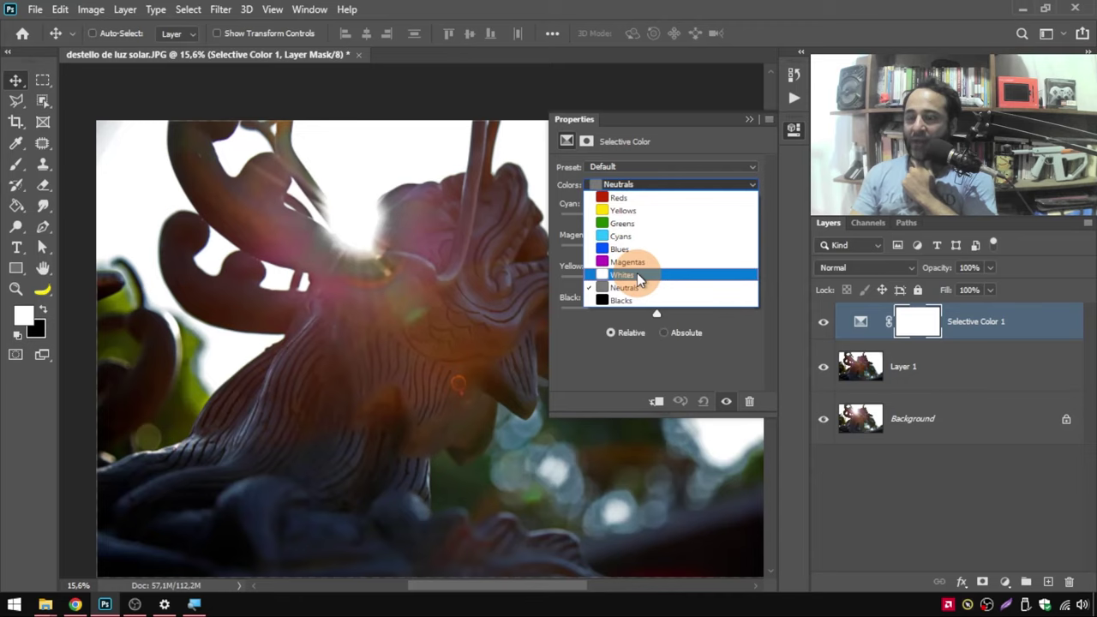
pyautogui.click(639, 277)
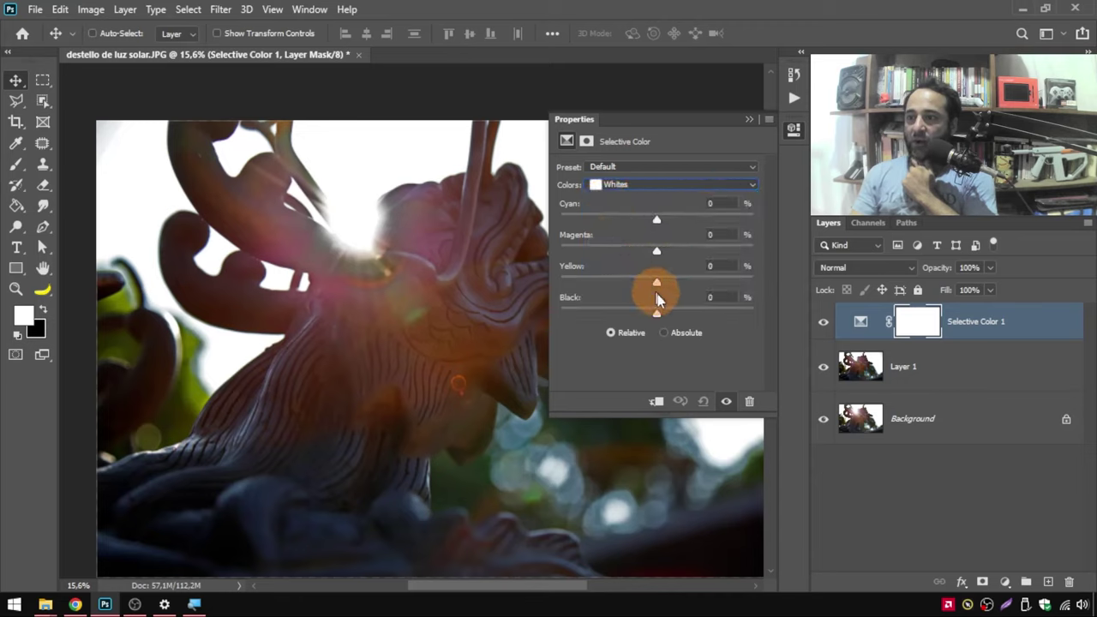
# Set Black in the Whites to +94, leaving Yellow back near zero.
pyautogui.moveTo(657, 282)
pyautogui.mouseDown()
pyautogui.moveTo(599, 279)
pyautogui.moveTo(692, 279)
pyautogui.moveTo(606, 282)
pyautogui.mouseUp()
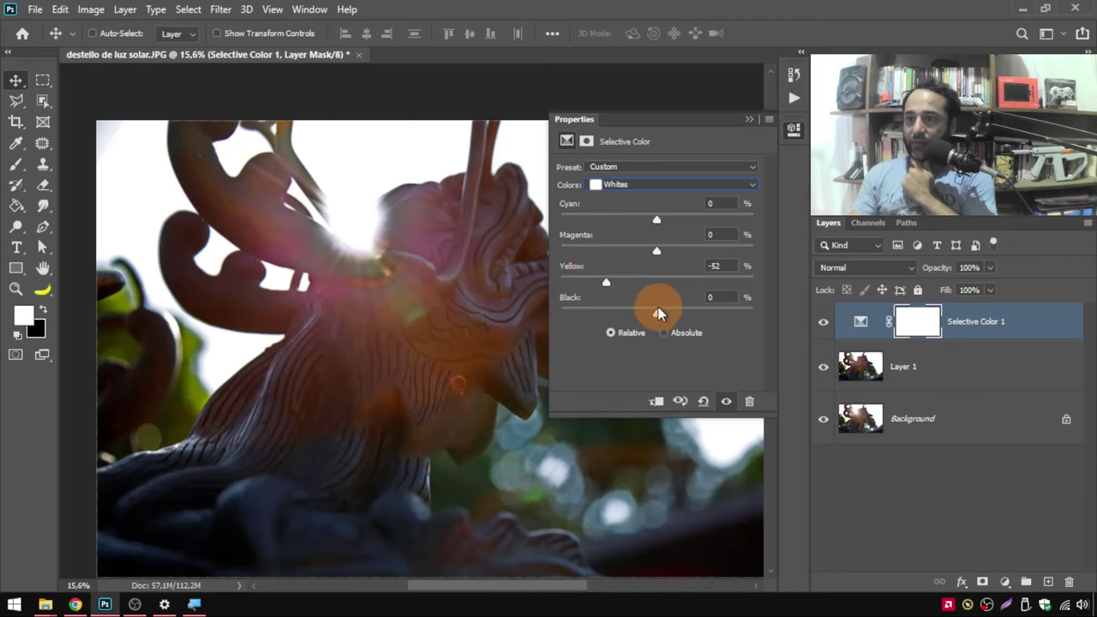
pyautogui.moveTo(657, 311)
pyautogui.mouseDown()
pyautogui.moveTo(600, 309)
pyautogui.moveTo(716, 314)
pyautogui.moveTo(660, 313)
pyautogui.mouseUp()
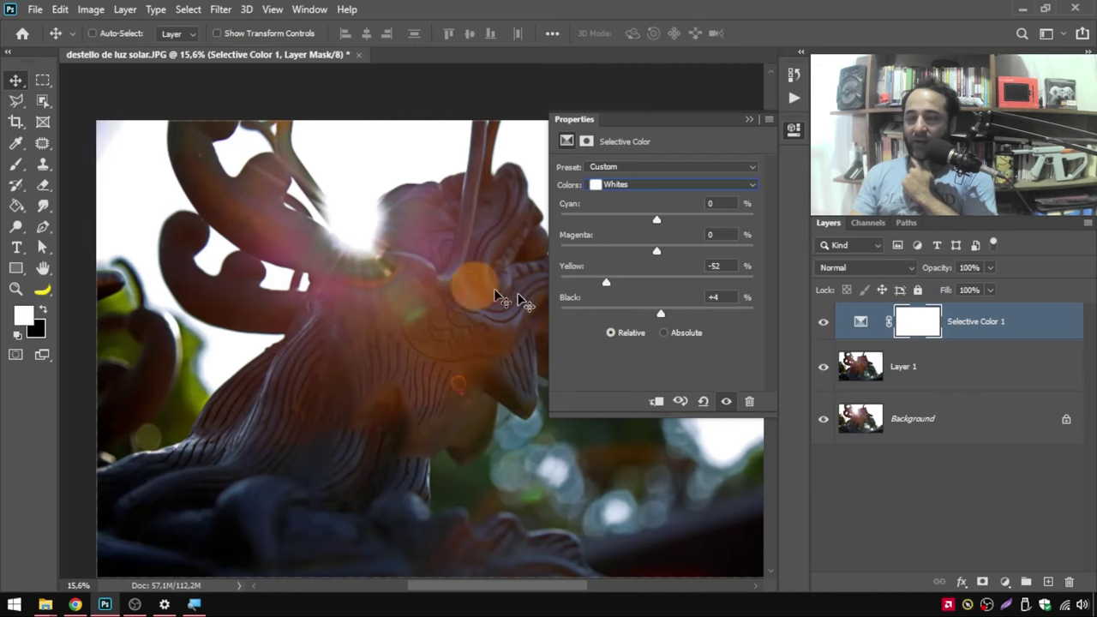
pyautogui.moveTo(667, 314)
pyautogui.mouseDown()
pyautogui.moveTo(708, 308)
pyautogui.moveTo(696, 316)
pyautogui.mouseUp()
pyautogui.moveTo(606, 282); pyautogui.dragTo(660, 282)
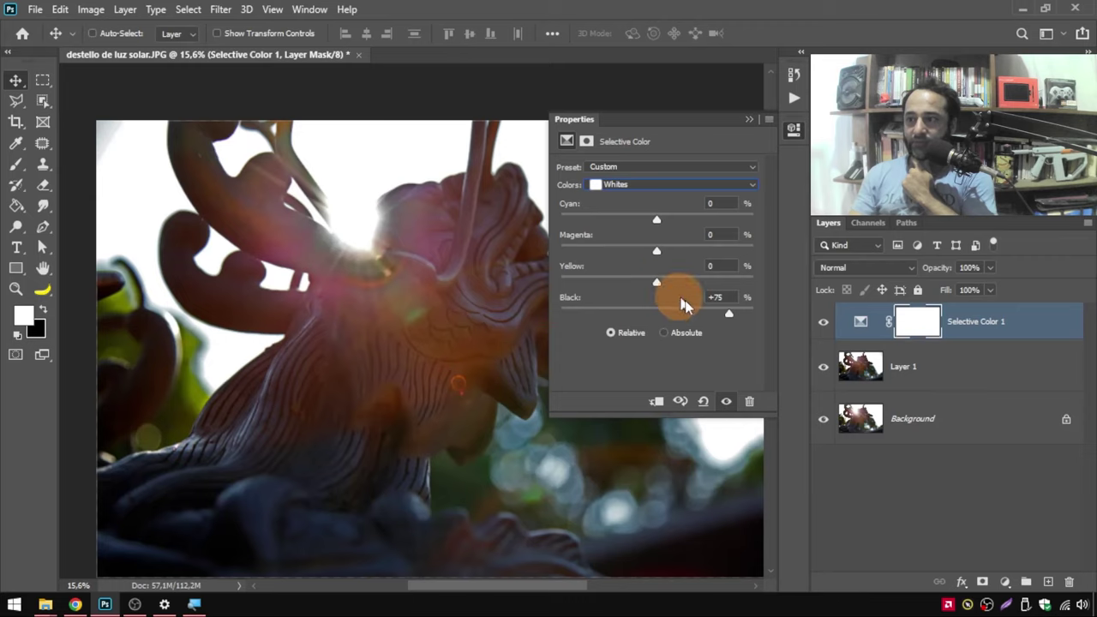
pyautogui.click(730, 313)
pyautogui.moveTo(725, 314); pyautogui.dragTo(725, 313)
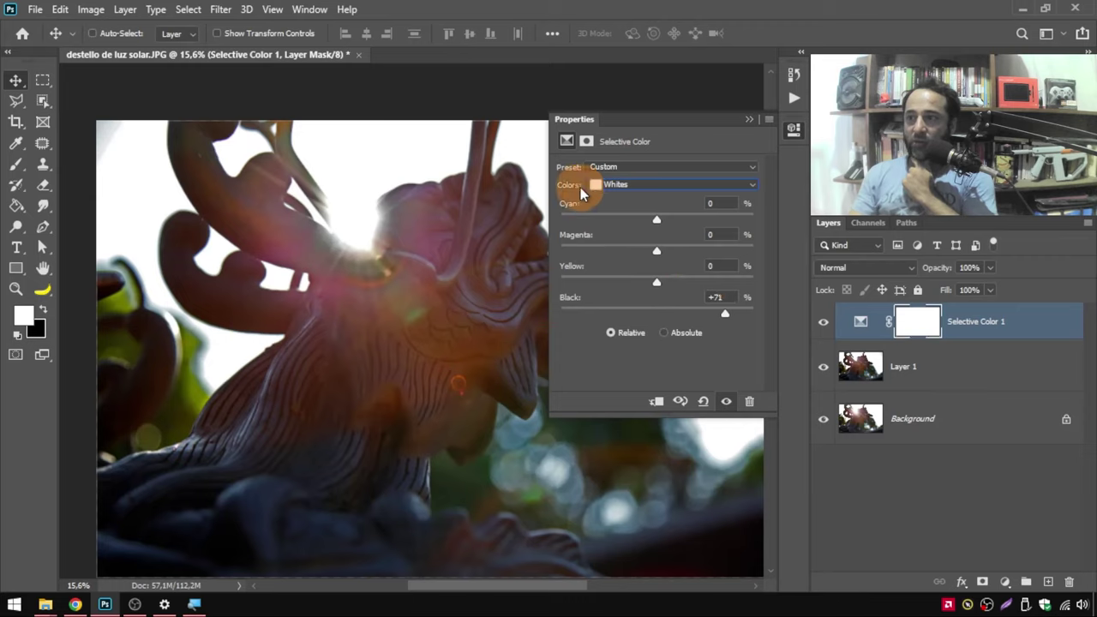
pyautogui.moveTo(721, 309)
pyautogui.mouseDown()
pyautogui.moveTo(571, 301)
pyautogui.moveTo(624, 310)
pyautogui.mouseUp()
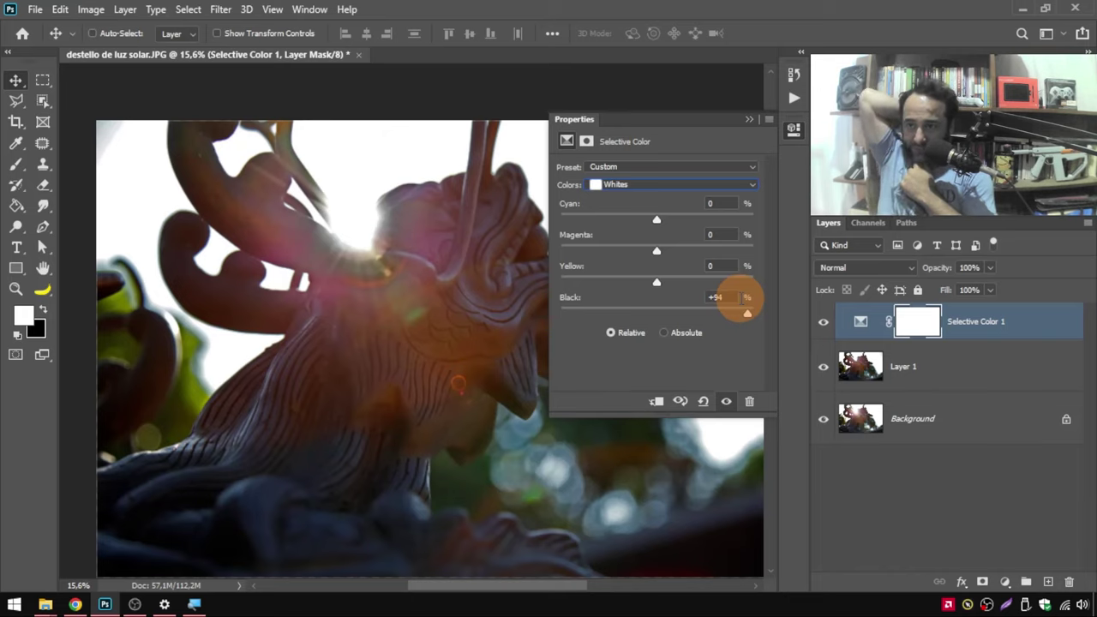
# Toggle the Selective Color layer's visibility to compare the flare with and without it.
pyautogui.click(821, 330)
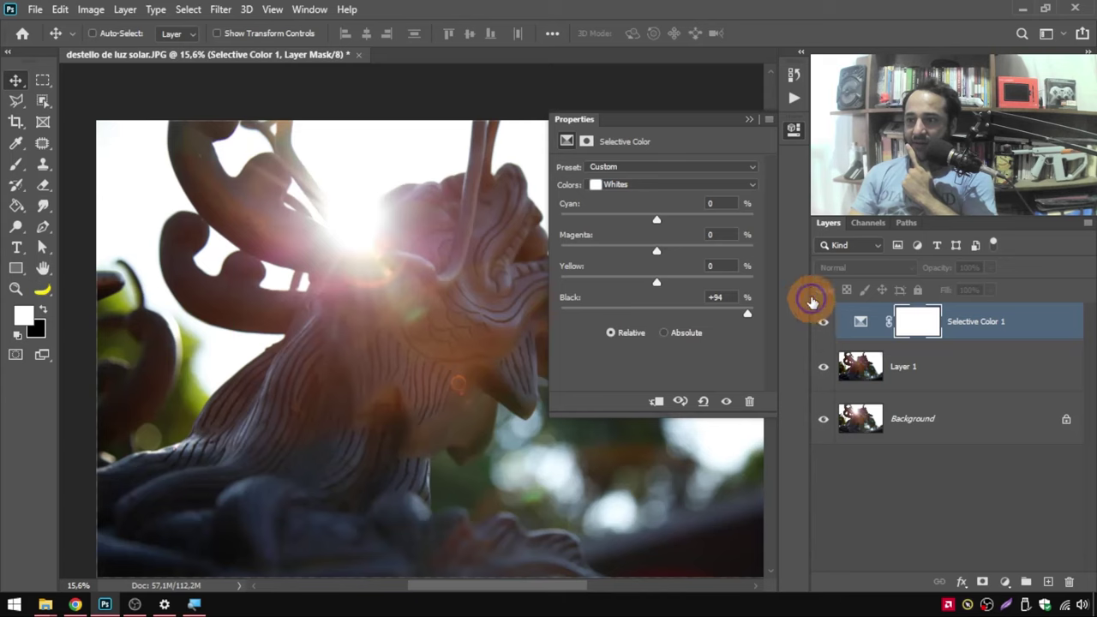
pyautogui.click(818, 319)
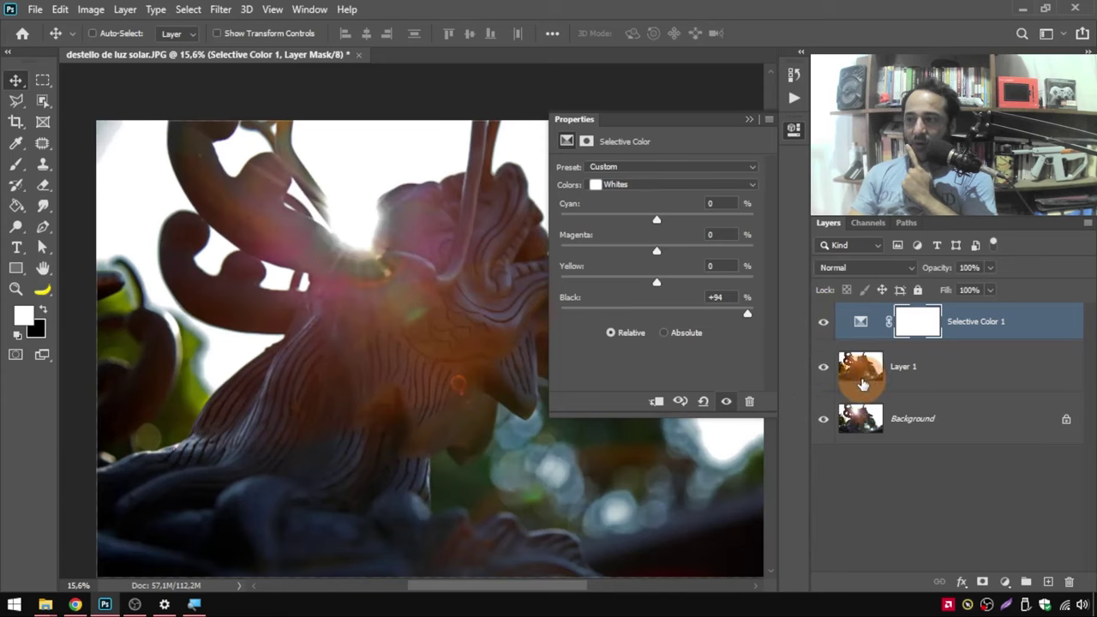
pyautogui.moveTo(836, 353); pyautogui.dragTo(979, 360)
pyautogui.click(979, 360)
pyautogui.click(979, 334)
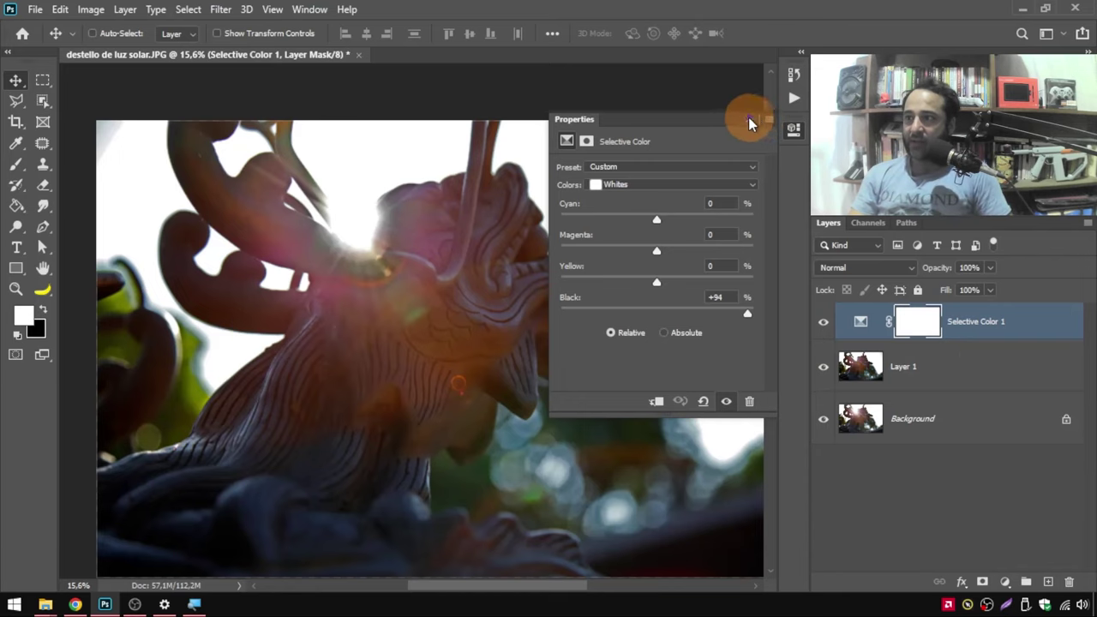
# Close Properties, select Layer 1 with Selective Color 1, and duplicate both layers.
pyautogui.click(748, 120)
pyautogui.click(990, 321)
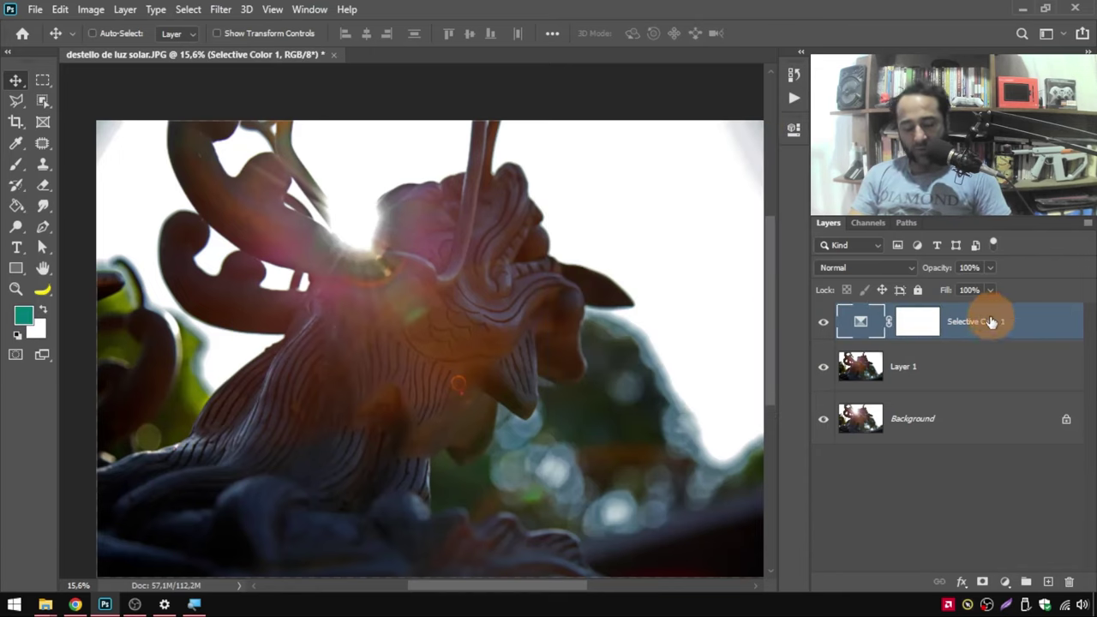
pyautogui.keyDown('ctrl'); pyautogui.click(1015, 360); pyautogui.keyUp('ctrl')
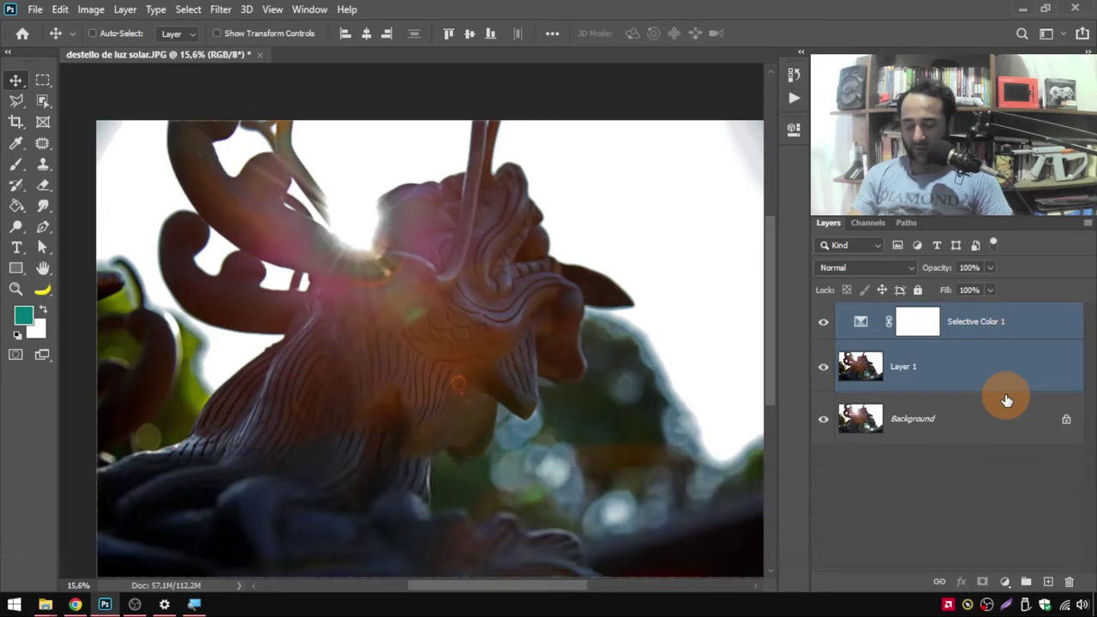
pyautogui.rightClick(1032, 334)
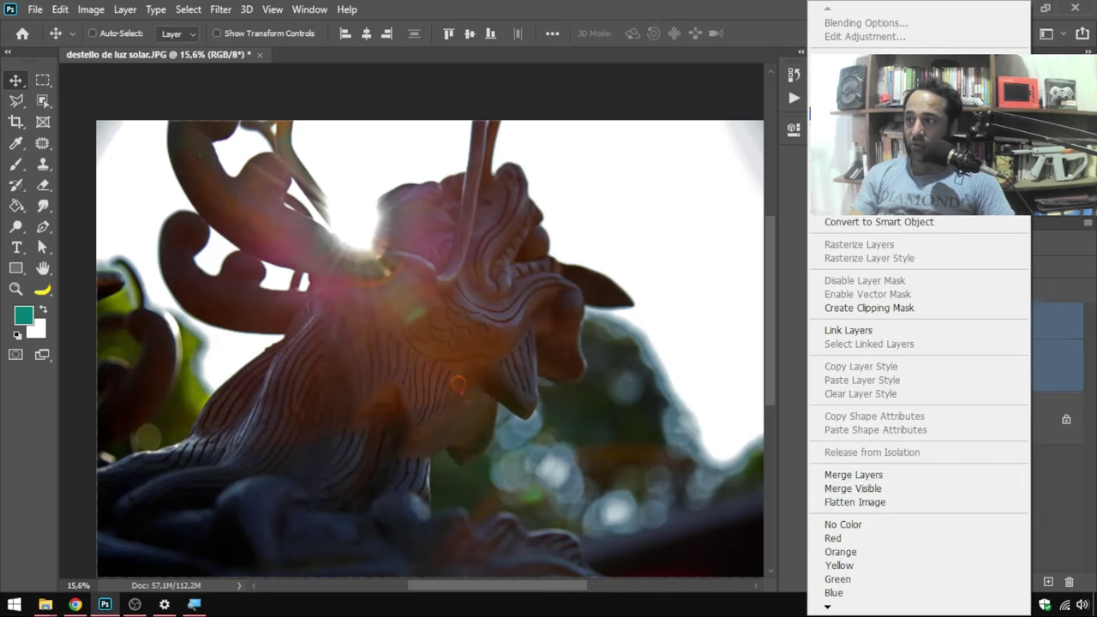
pyautogui.click(861, 85)
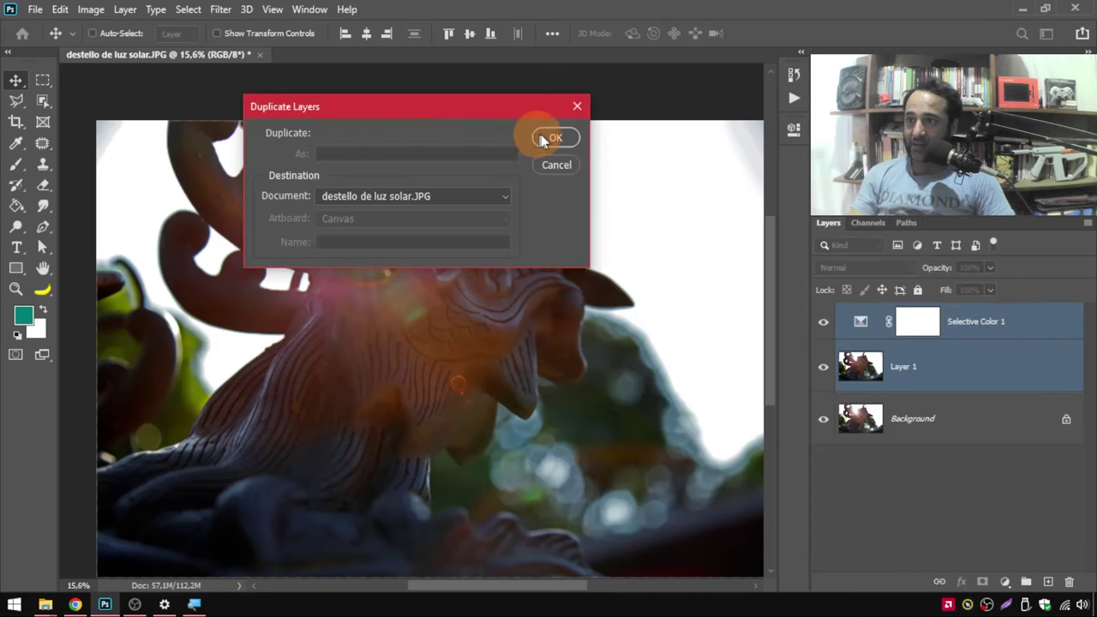
pyautogui.click(549, 138)
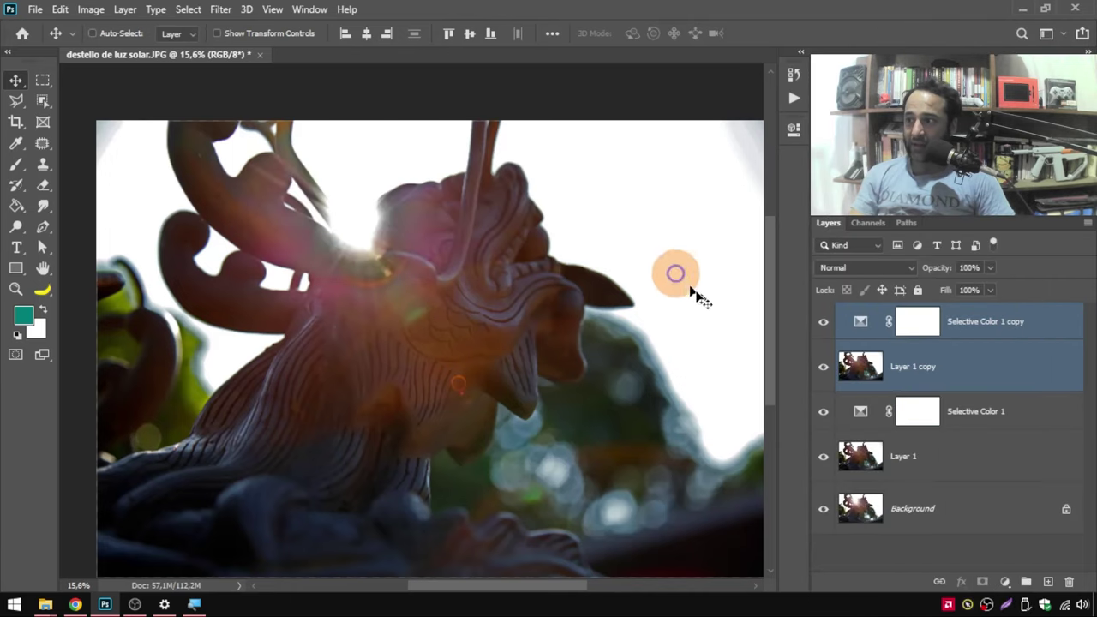
# Convert the duplicated layers into the smart object Selective Color 1 copy and select it.
pyautogui.rightClick(1022, 355)
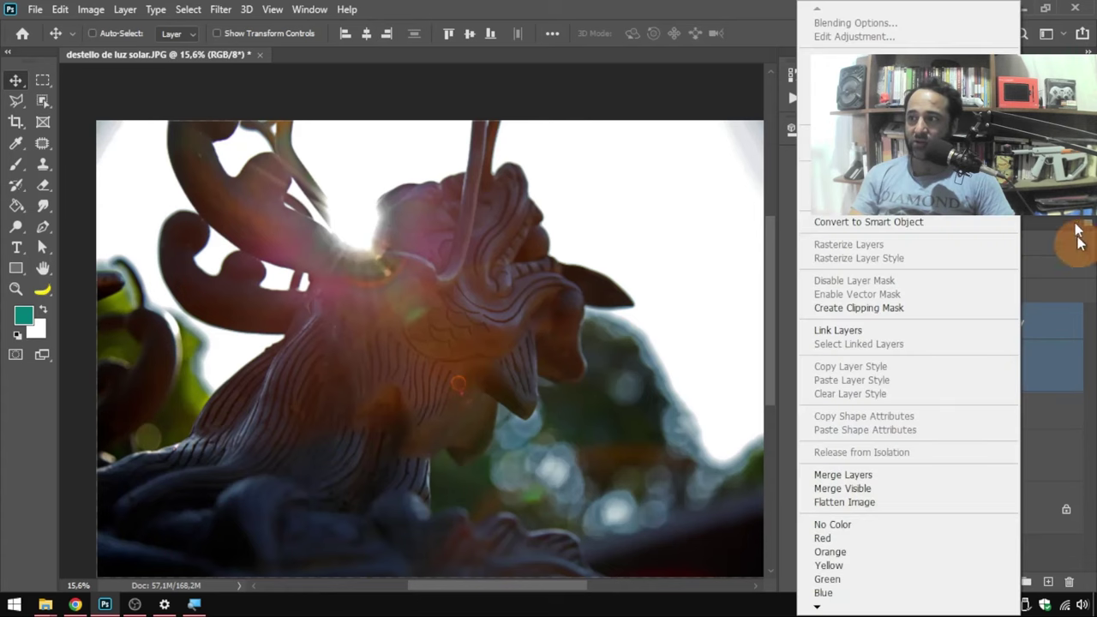
pyautogui.click(966, 223)
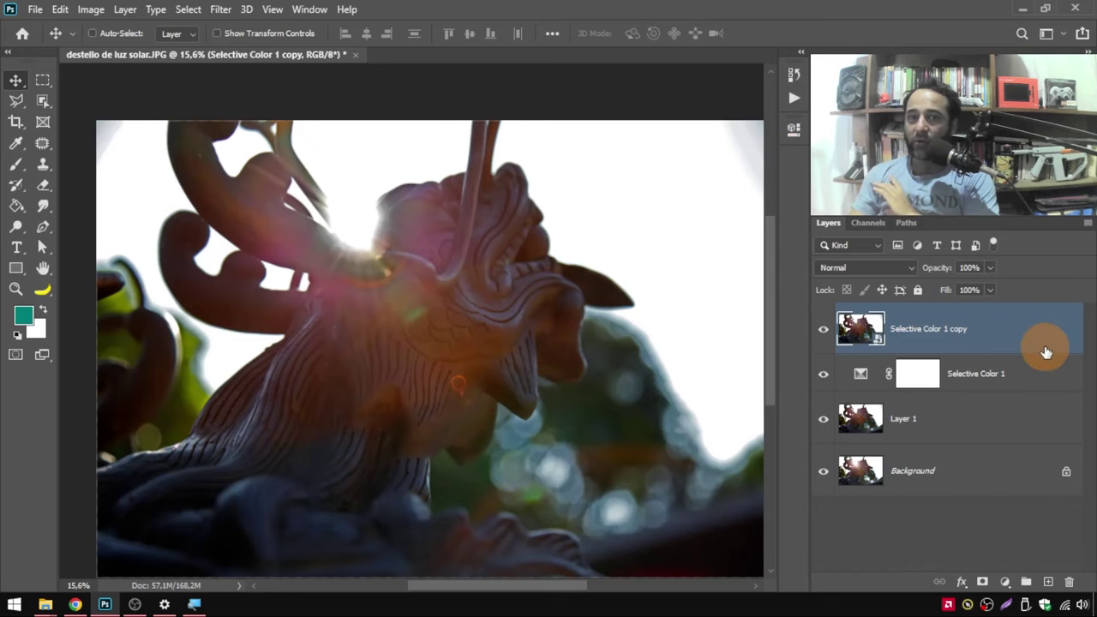
pyautogui.rightClick(1004, 434)
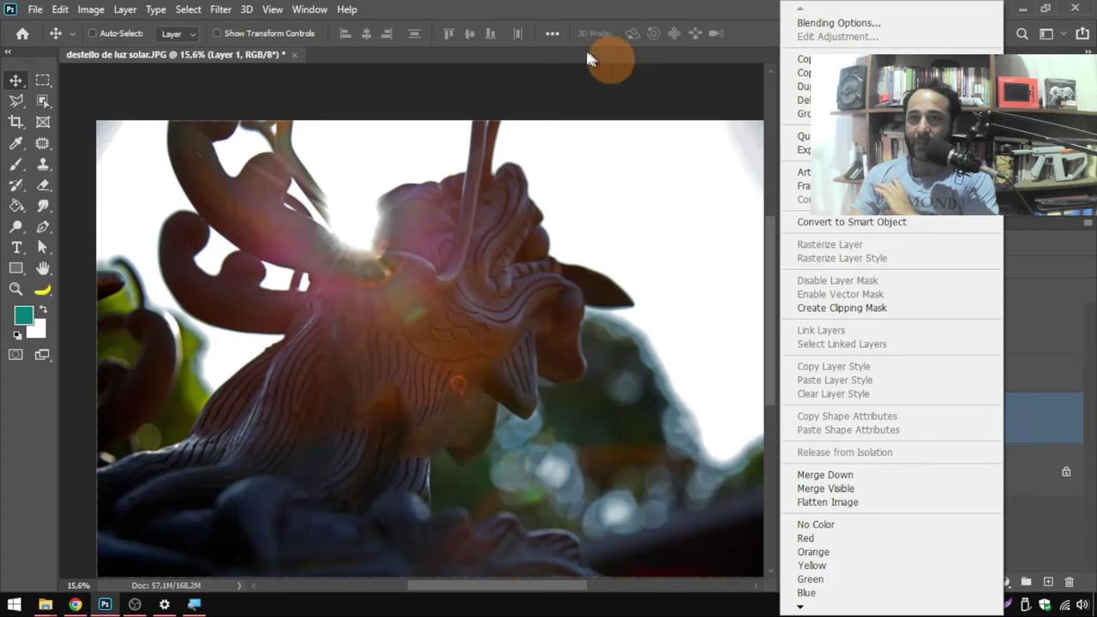
pyautogui.click(124, 10)
pyautogui.click(123, 10)
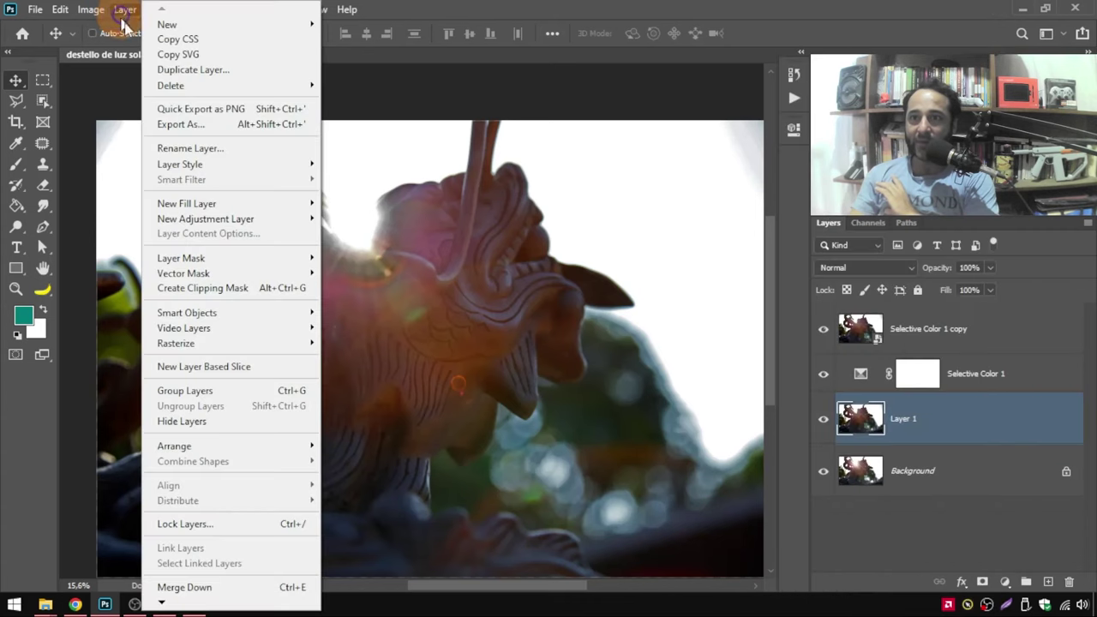
pyautogui.click(917, 338)
pyautogui.click(902, 334)
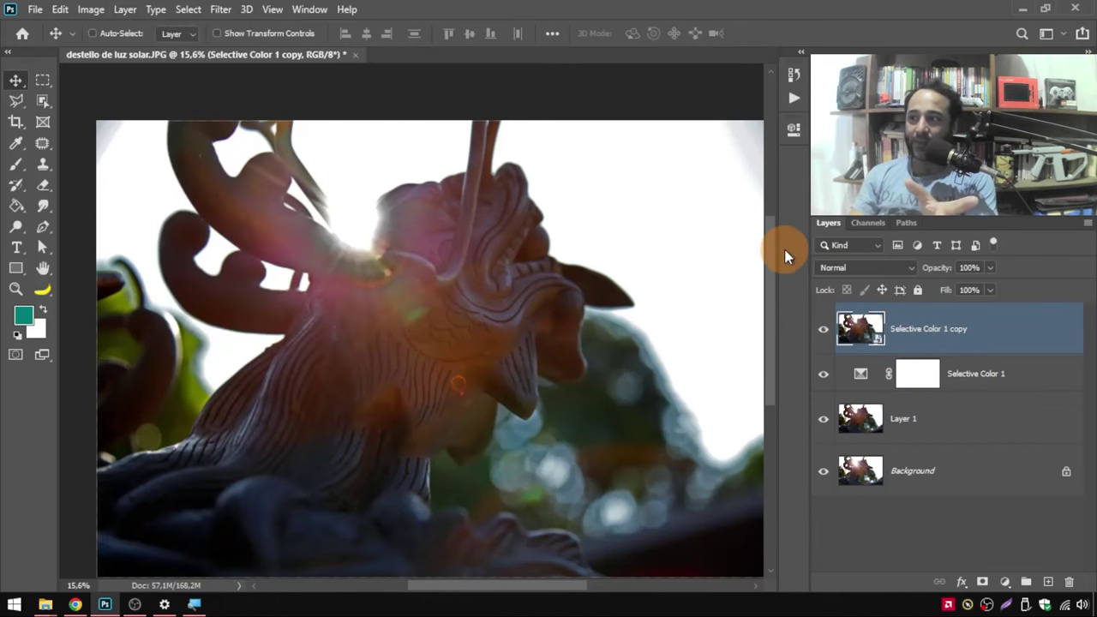
pyautogui.click(217, 11)
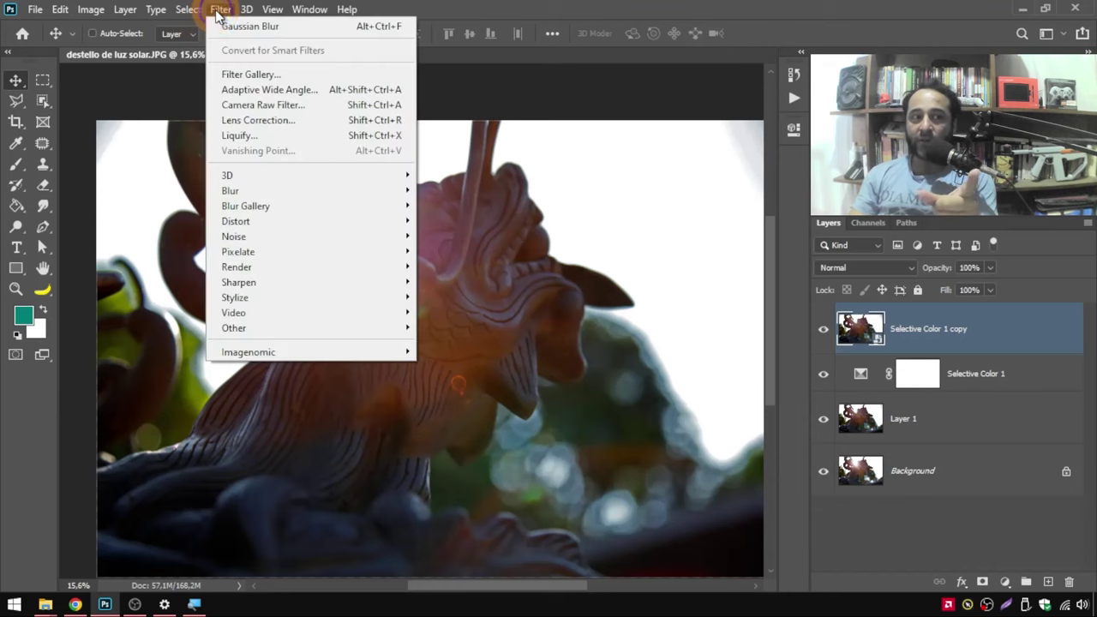
# Apply Filter > Camera Raw Filter to the Selective Color 1 copy smart object.
pyautogui.click(310, 106)
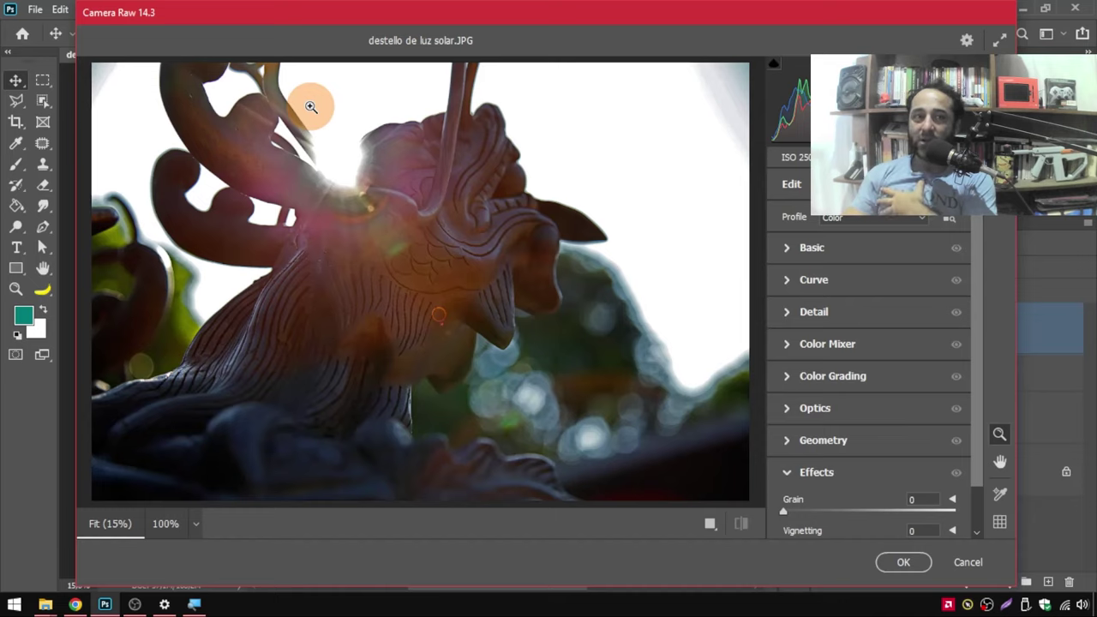
# In Basic, set Highlights -70, Shadows +25, Whites -14, Blacks +7, Contrast +3, and adjust Exposure.
pyautogui.click(786, 252)
pyautogui.click(982, 262)
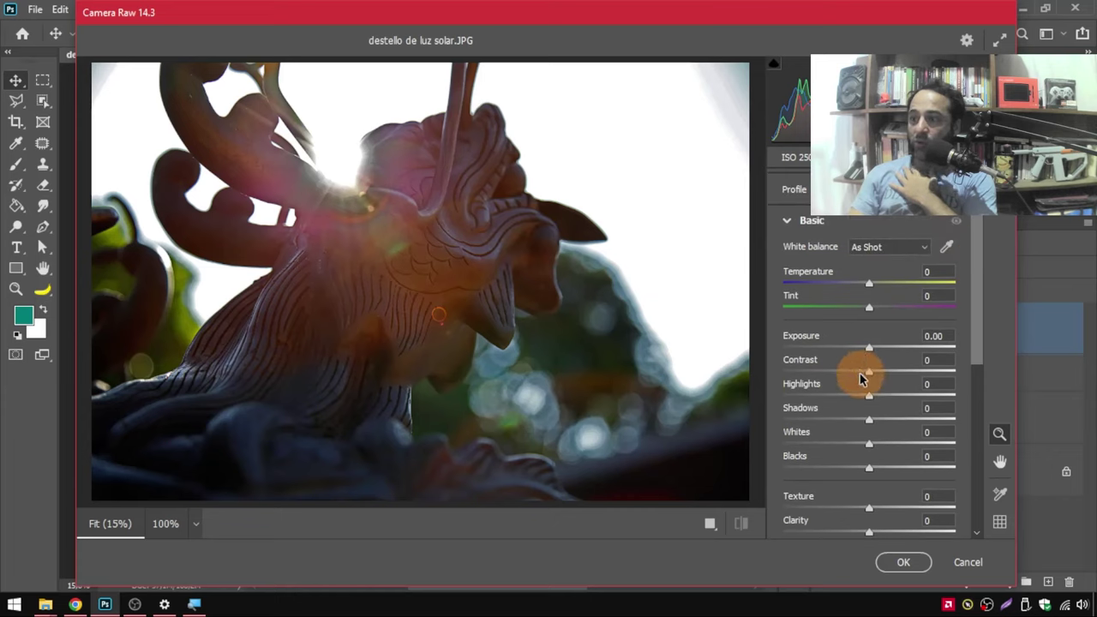
pyautogui.moveTo(869, 399); pyautogui.dragTo(827, 399)
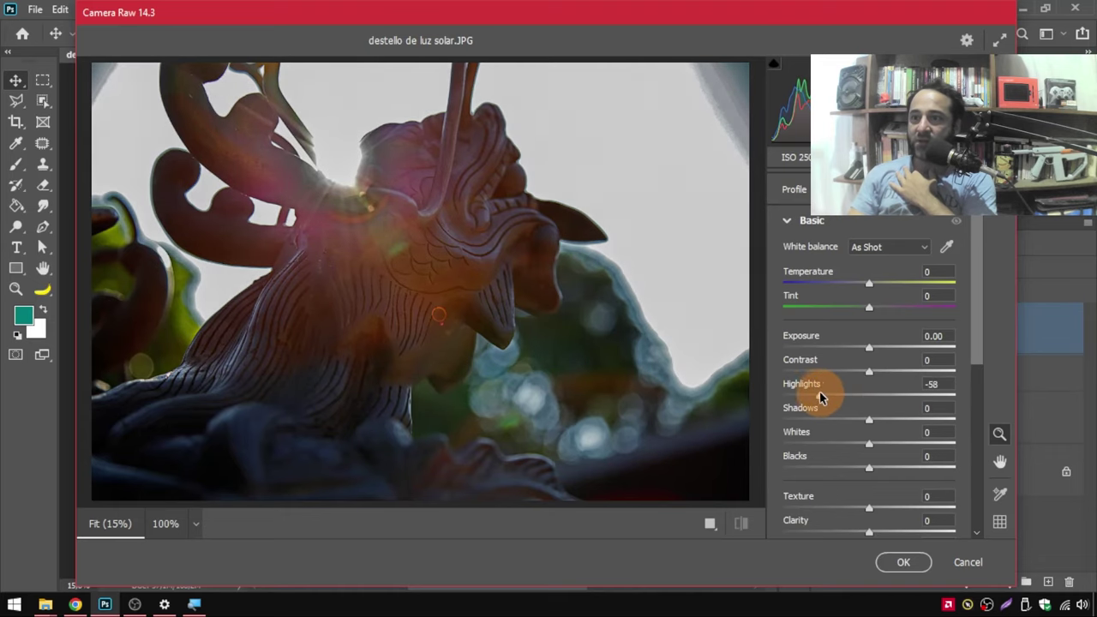
pyautogui.moveTo(827, 397); pyautogui.dragTo(808, 397)
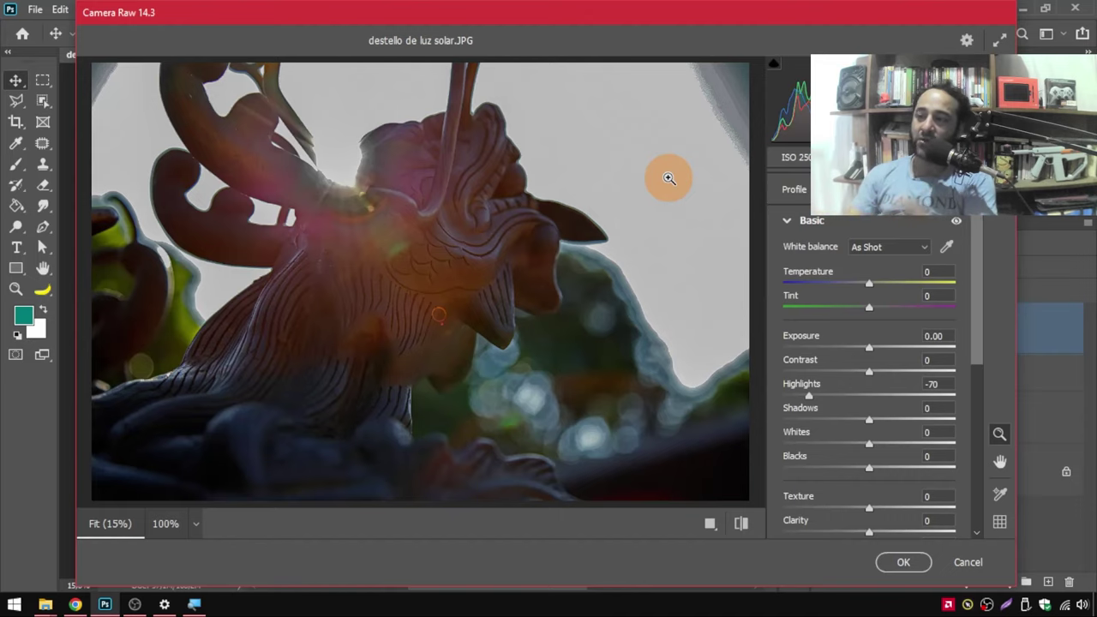
pyautogui.moveTo(874, 421)
pyautogui.mouseDown()
pyautogui.moveTo(820, 421)
pyautogui.moveTo(886, 420)
pyautogui.moveTo(845, 446)
pyautogui.moveTo(815, 448)
pyautogui.moveTo(975, 443)
pyautogui.moveTo(864, 444)
pyautogui.moveTo(869, 469)
pyautogui.moveTo(796, 465)
pyautogui.moveTo(876, 468)
pyautogui.mouseUp()
pyautogui.moveTo(870, 374); pyautogui.dragTo(933, 383)
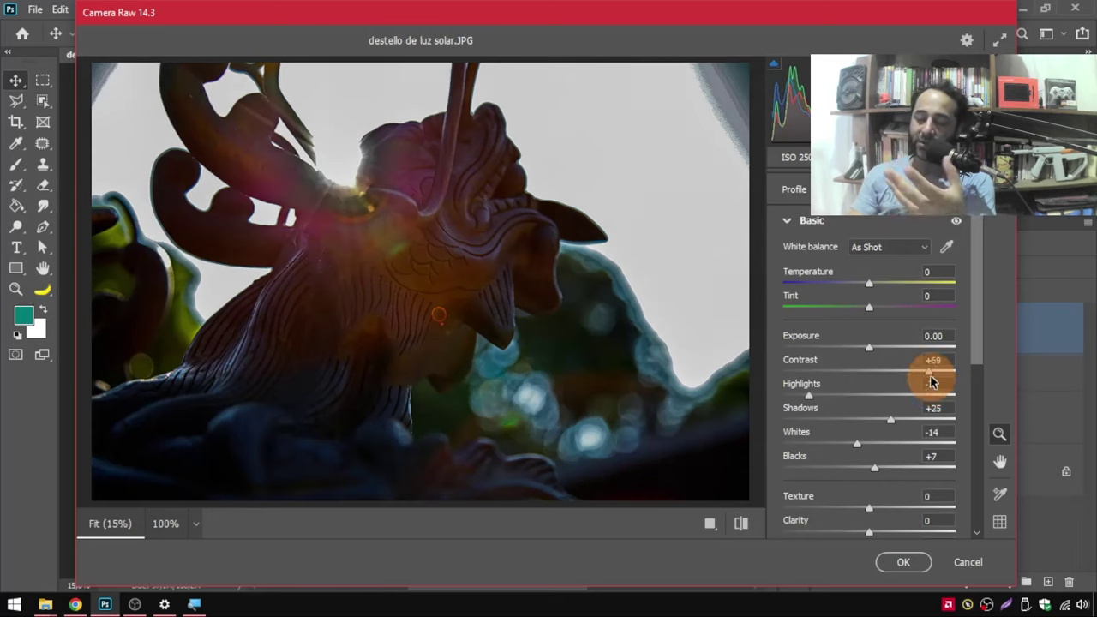
pyautogui.moveTo(932, 382)
pyautogui.mouseDown()
pyautogui.moveTo(759, 372)
pyautogui.moveTo(872, 370)
pyautogui.moveTo(845, 353)
pyautogui.moveTo(859, 360)
pyautogui.moveTo(844, 372)
pyautogui.mouseUp()
pyautogui.moveTo(844, 372); pyautogui.dragTo(868, 367)
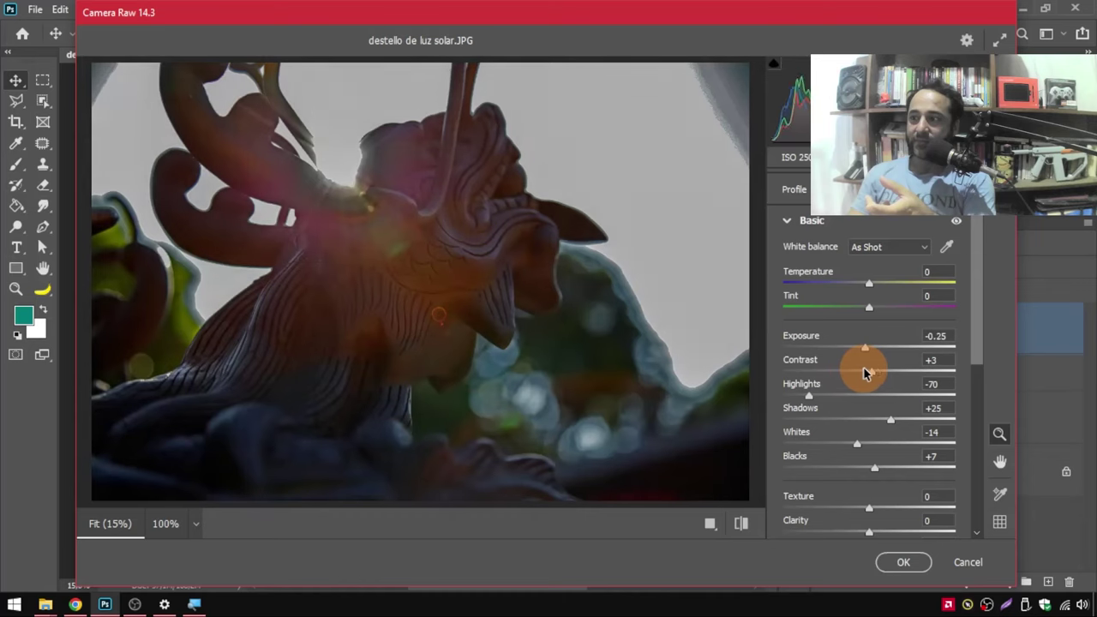
# Set Texture +78 and Clarity +58, trying lower Vibrance before settling at -3.
pyautogui.moveTo(977, 352); pyautogui.dragTo(985, 391)
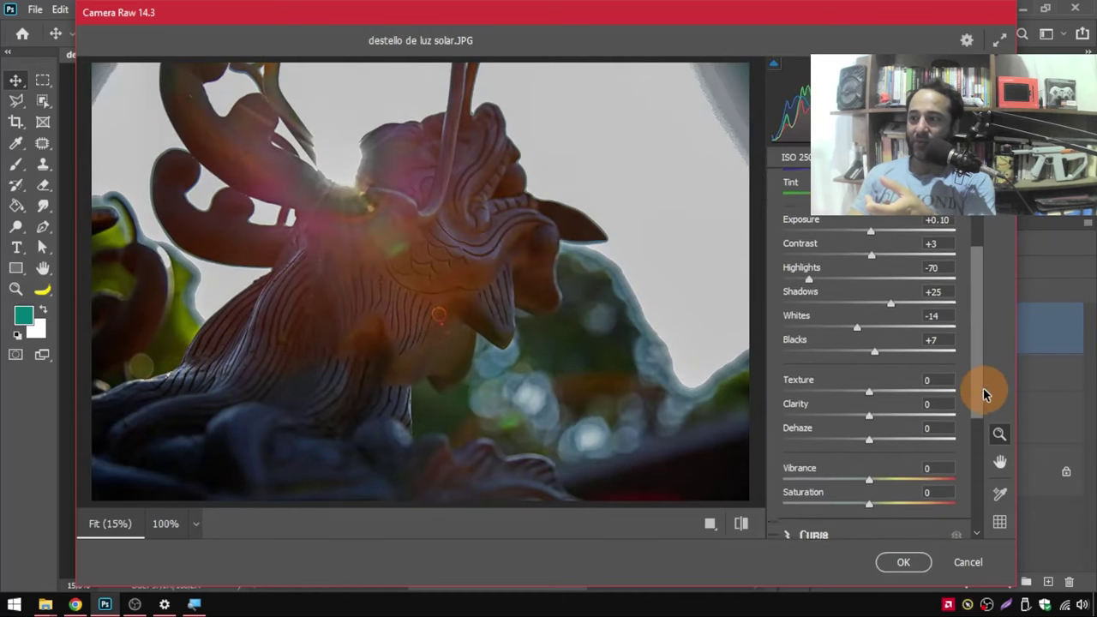
pyautogui.moveTo(868, 416); pyautogui.dragTo(901, 409)
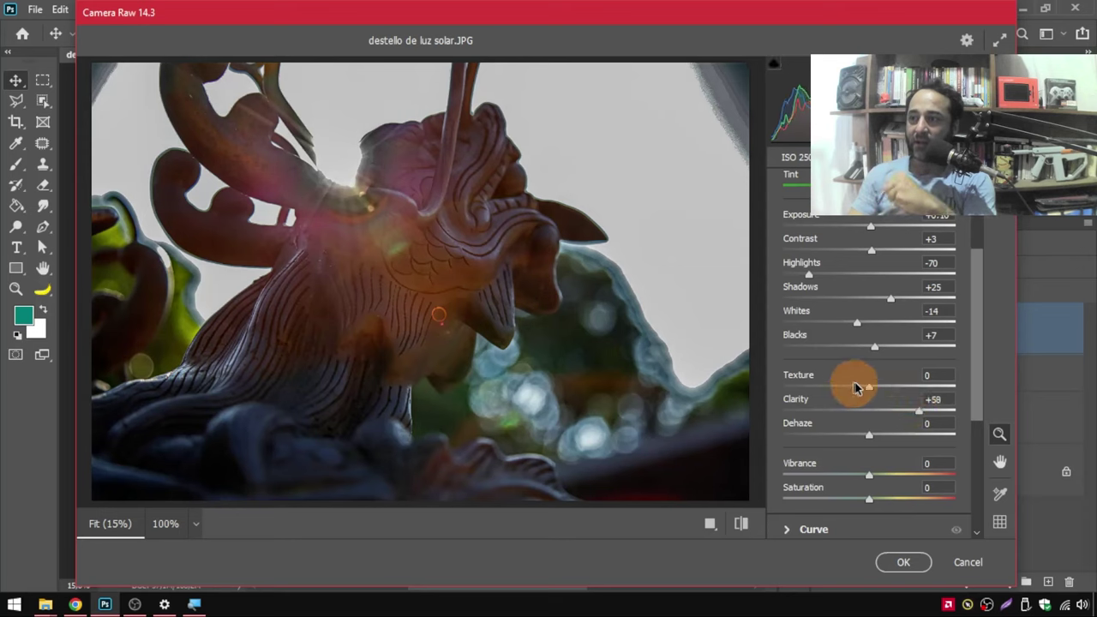
pyautogui.moveTo(874, 394)
pyautogui.mouseDown()
pyautogui.moveTo(862, 394)
pyautogui.moveTo(908, 401)
pyautogui.mouseUp()
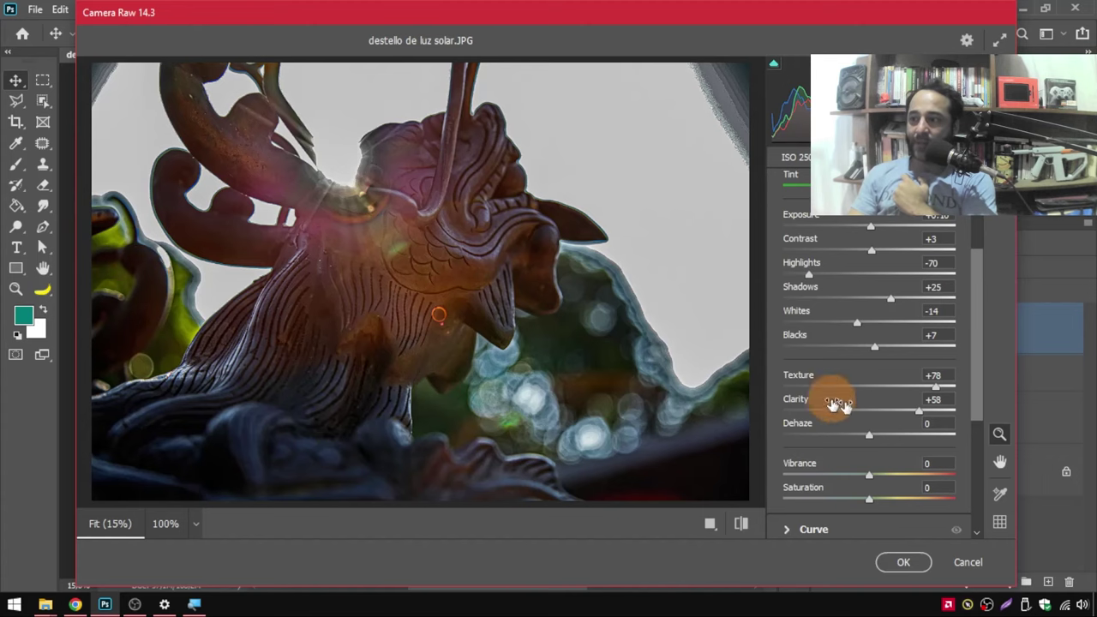
pyautogui.moveTo(869, 474); pyautogui.dragTo(752, 463)
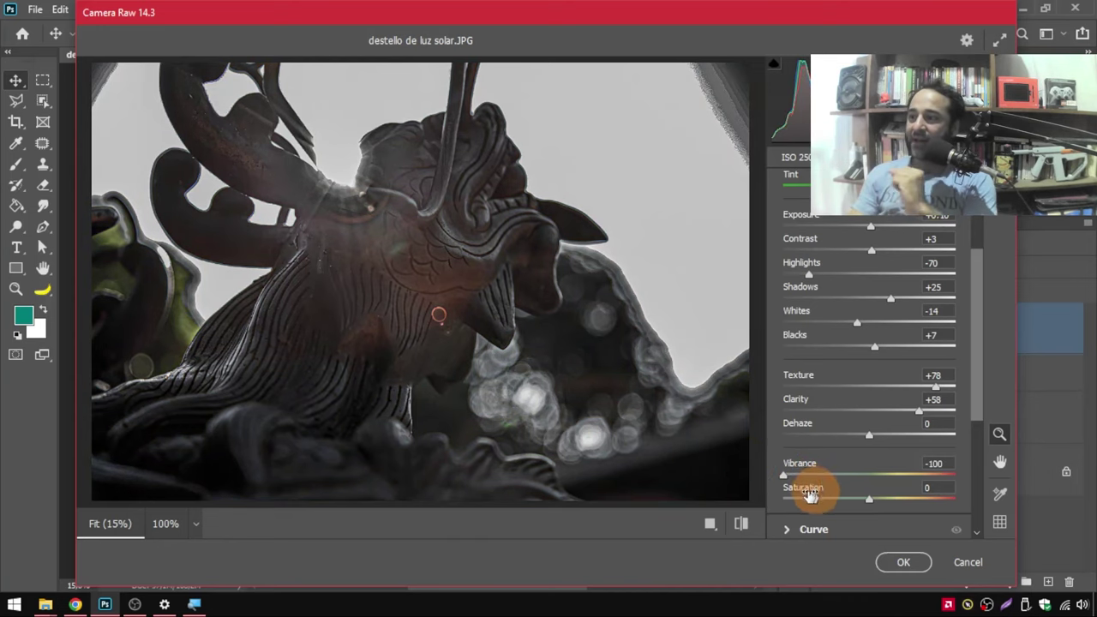
pyautogui.moveTo(854, 473); pyautogui.dragTo(865, 479)
pyautogui.click(989, 401)
pyautogui.moveTo(980, 387); pyautogui.dragTo(984, 465)
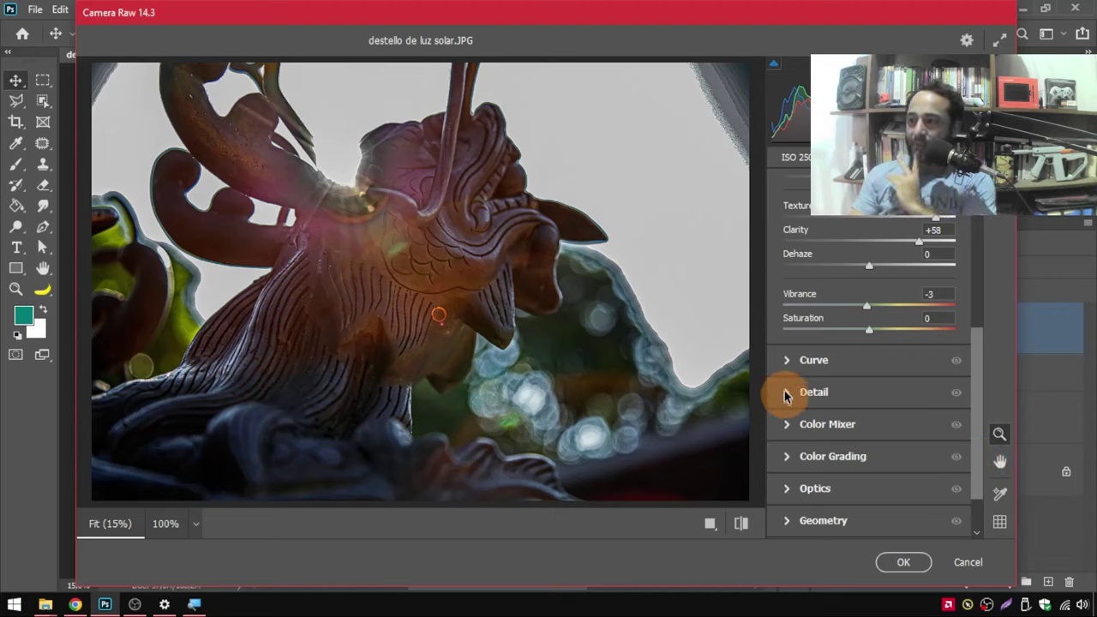
pyautogui.click(787, 360)
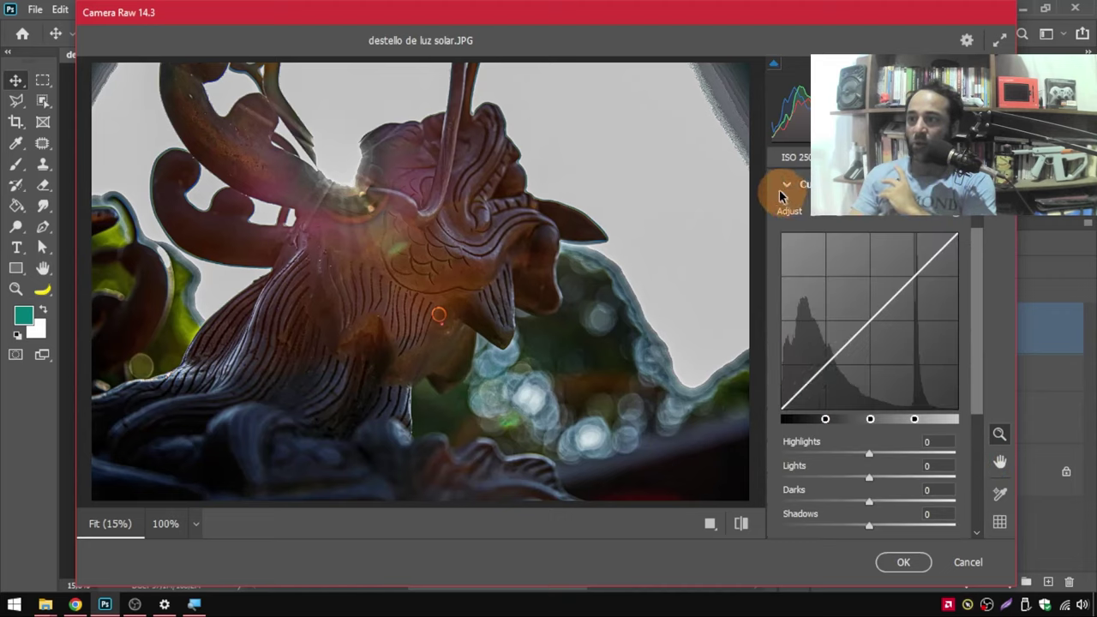
# Try a Tone Curve point darkening the shadows, then undo it and collapse Curve.
pyautogui.moveTo(870, 324); pyautogui.dragTo(870, 312)
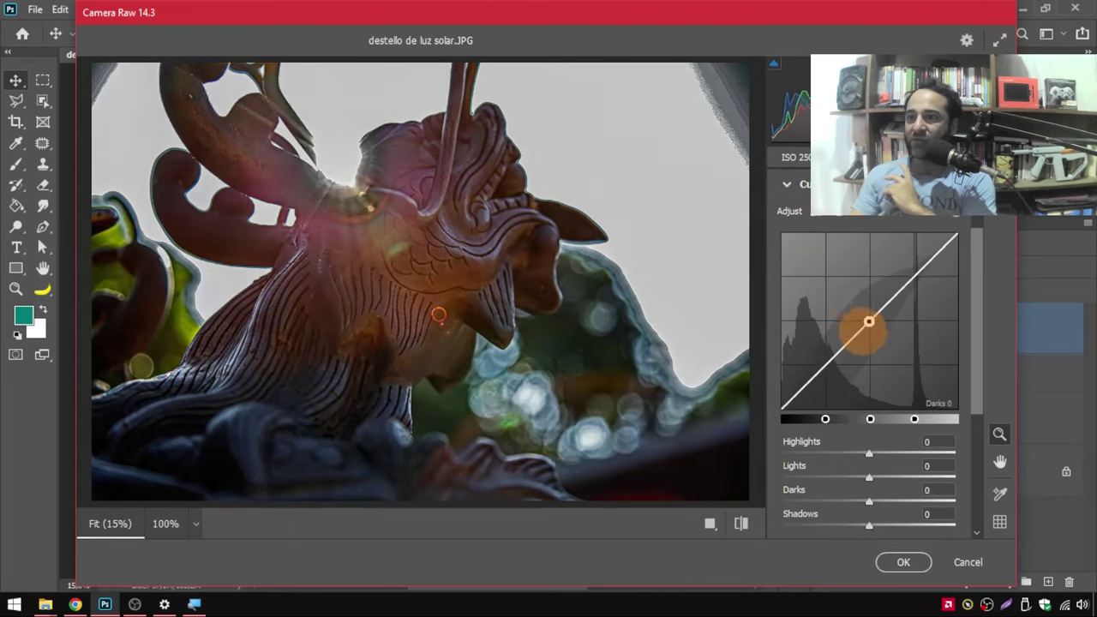
pyautogui.moveTo(869, 312); pyautogui.dragTo(858, 460)
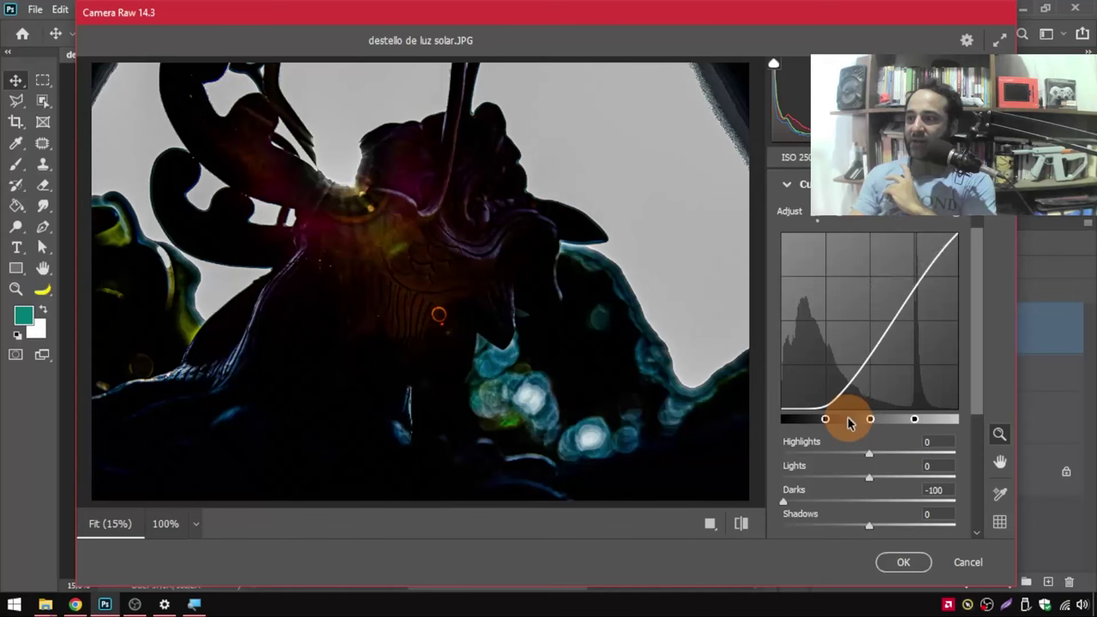
pyautogui.hotkey('ctrl', 'z')
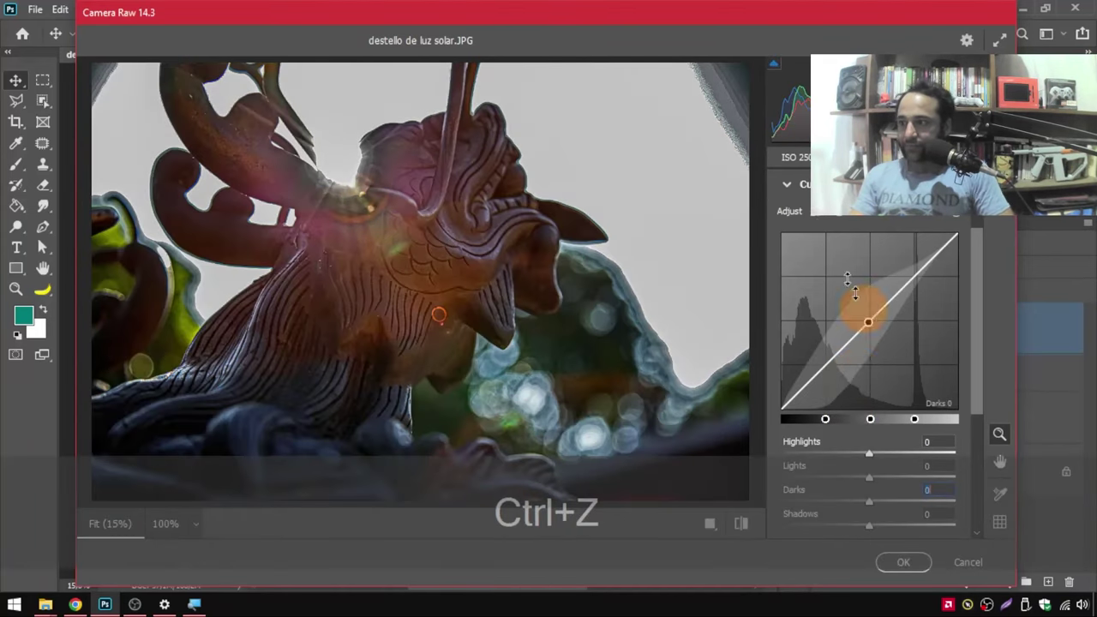
pyautogui.hotkey('ctrl', 'z')
pyautogui.click(794, 203)
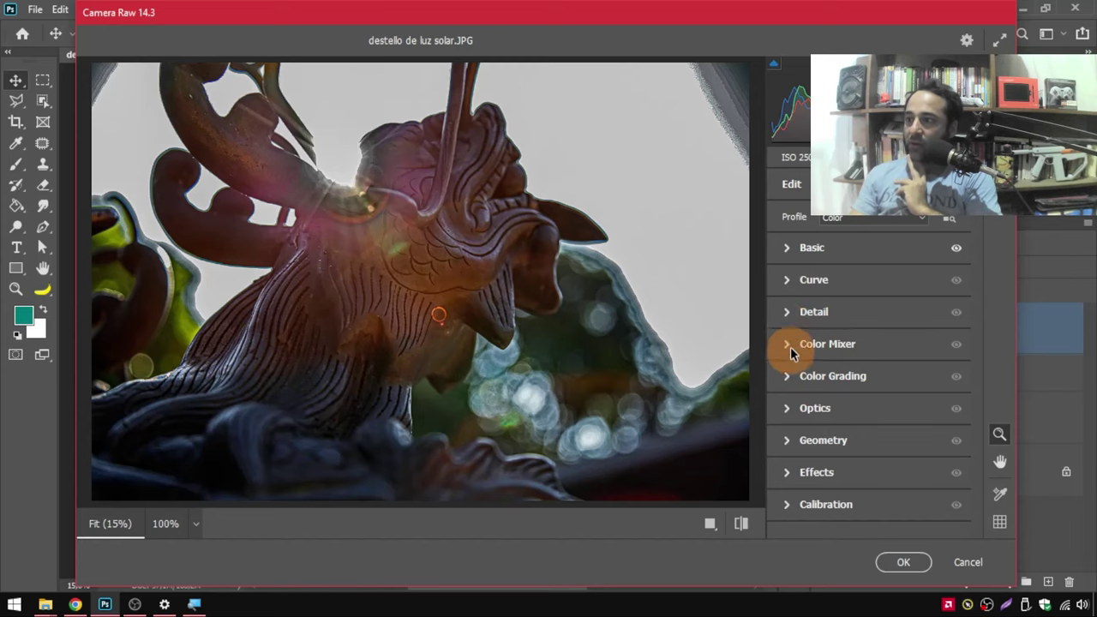
# Set Detail to Sharpening 25, Noise Reduction 35 and Color Noise Reduction 37.
pyautogui.click(791, 314)
pyautogui.moveTo(793, 351)
pyautogui.mouseDown()
pyautogui.moveTo(869, 354)
pyautogui.moveTo(811, 353)
pyautogui.moveTo(833, 385)
pyautogui.moveTo(891, 379)
pyautogui.moveTo(843, 386)
pyautogui.mouseUp()
pyautogui.moveTo(784, 415); pyautogui.dragTo(847, 415)
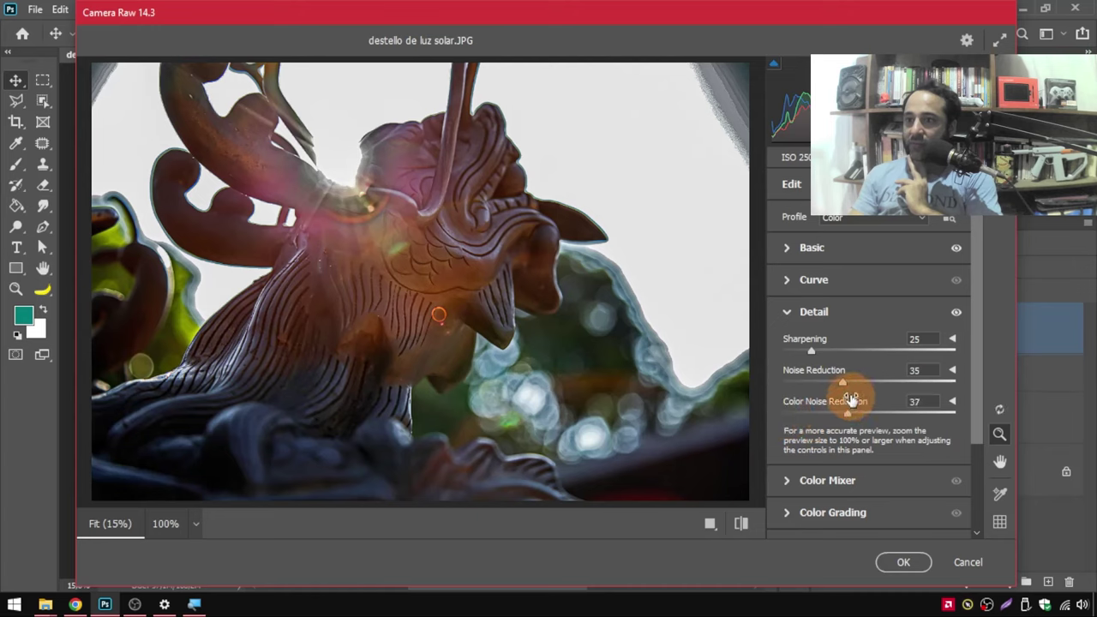
pyautogui.click(785, 311)
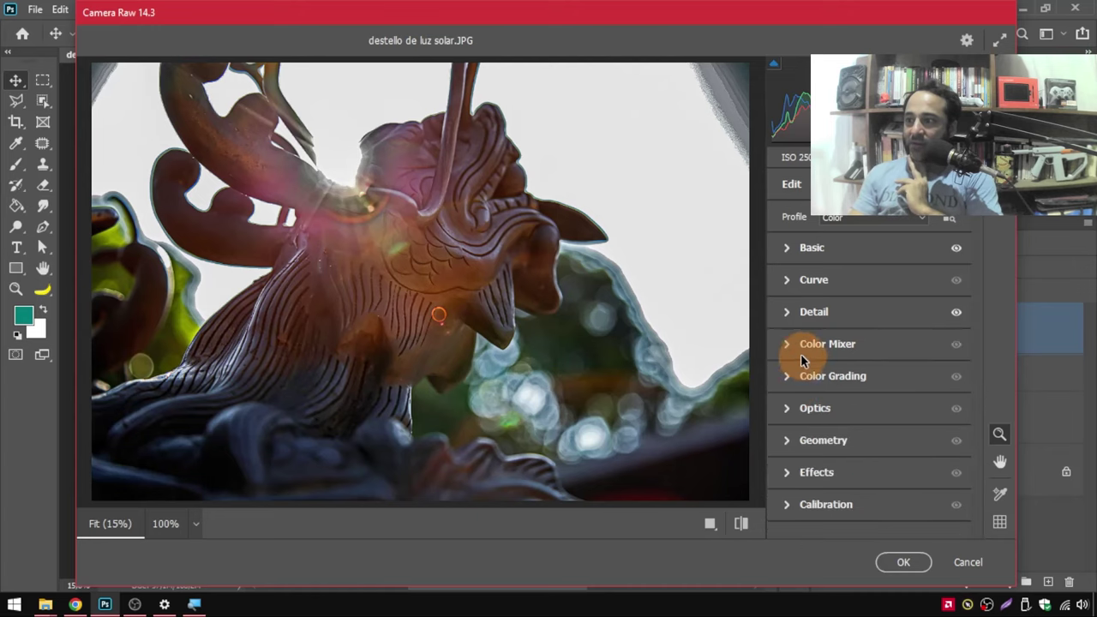
pyautogui.click(787, 343)
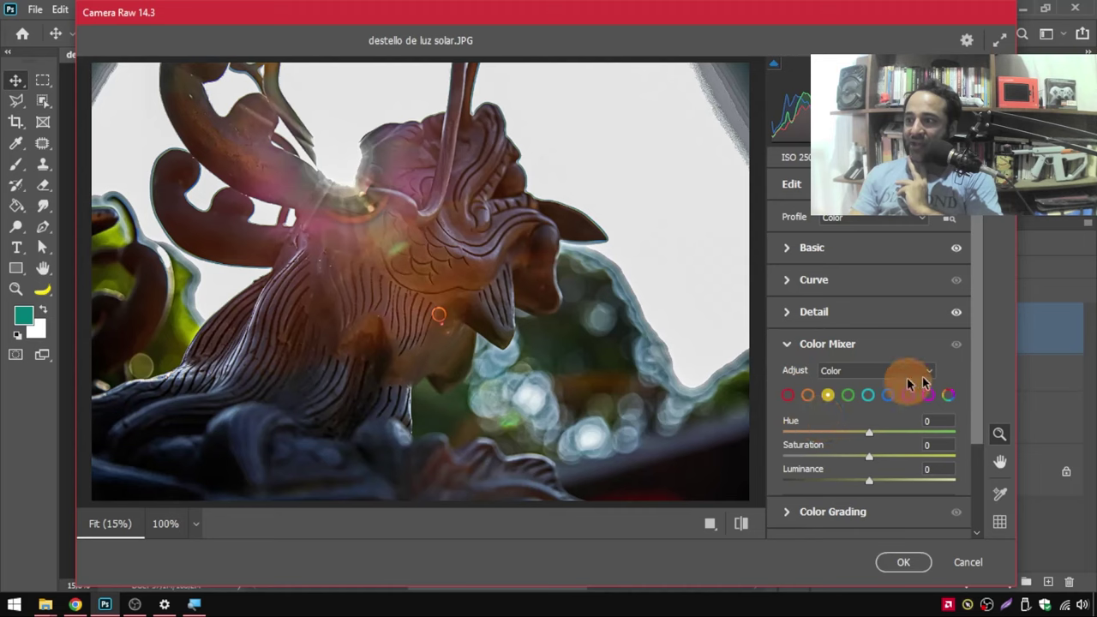
# Switch the Color Mixer to HSL mode and show its Luminance sliders.
pyautogui.moveTo(978, 381); pyautogui.dragTo(977, 396)
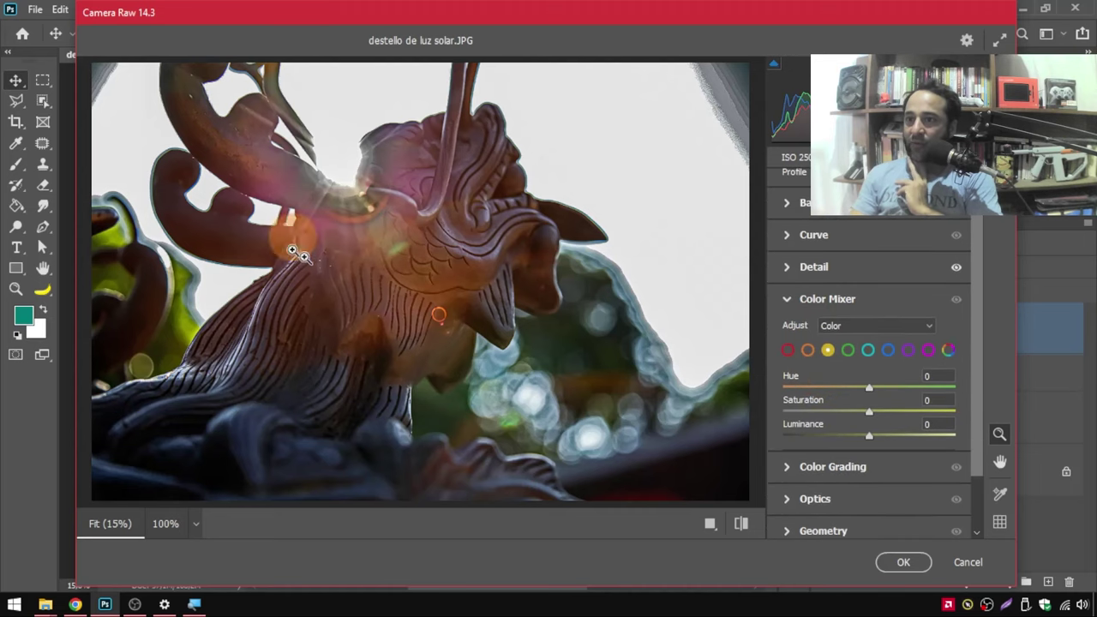
pyautogui.click(830, 326)
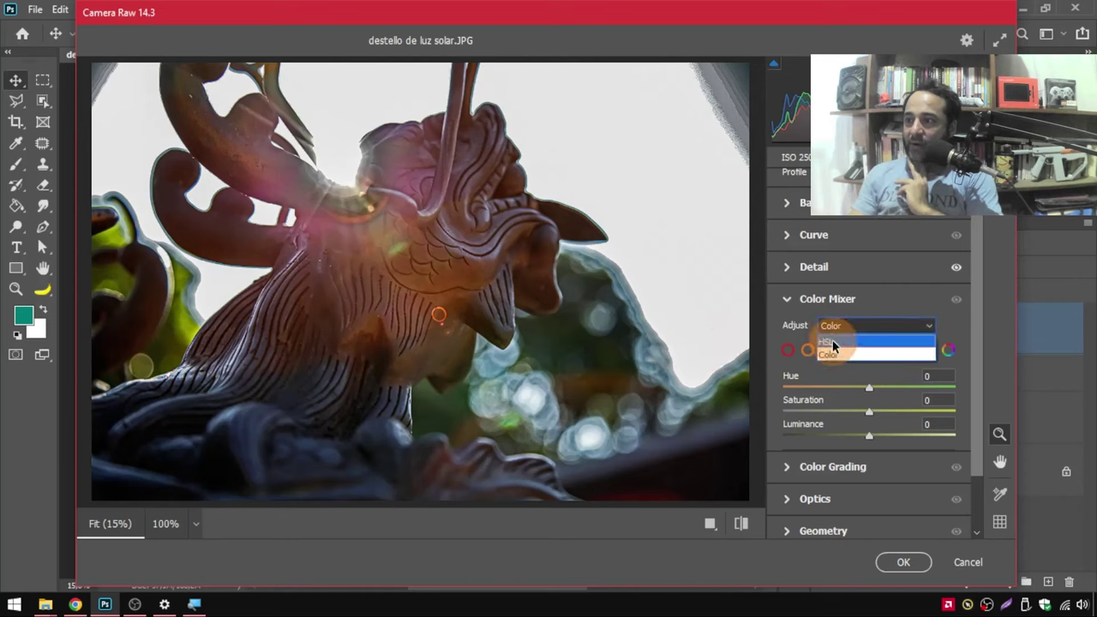
pyautogui.click(831, 343)
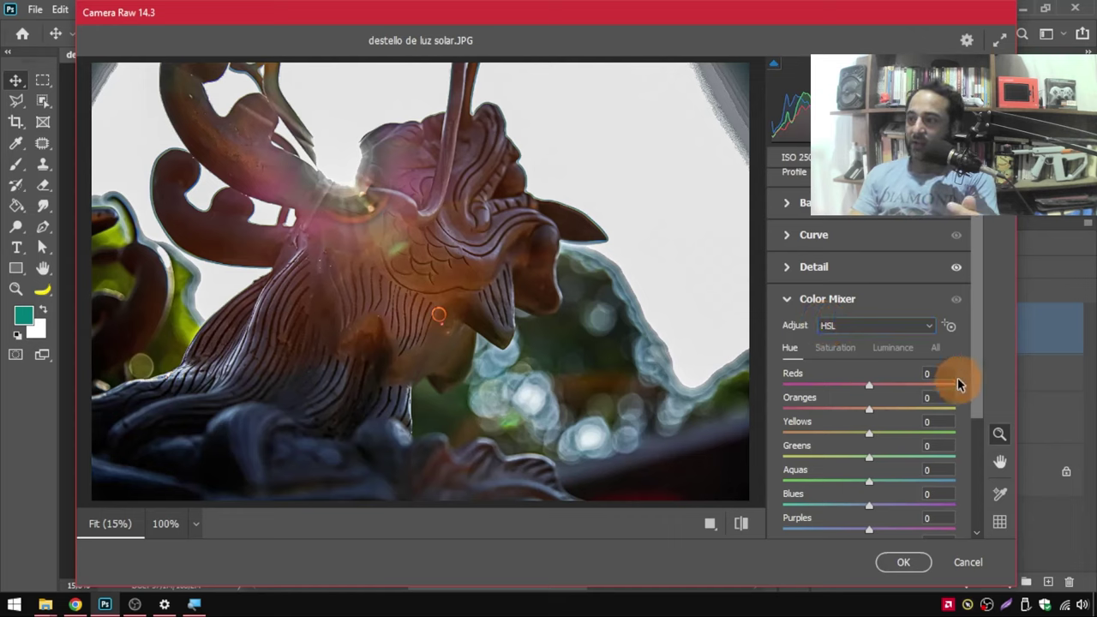
pyautogui.scroll(-2, 970, 394)
pyautogui.scroll(-2, 973, 420)
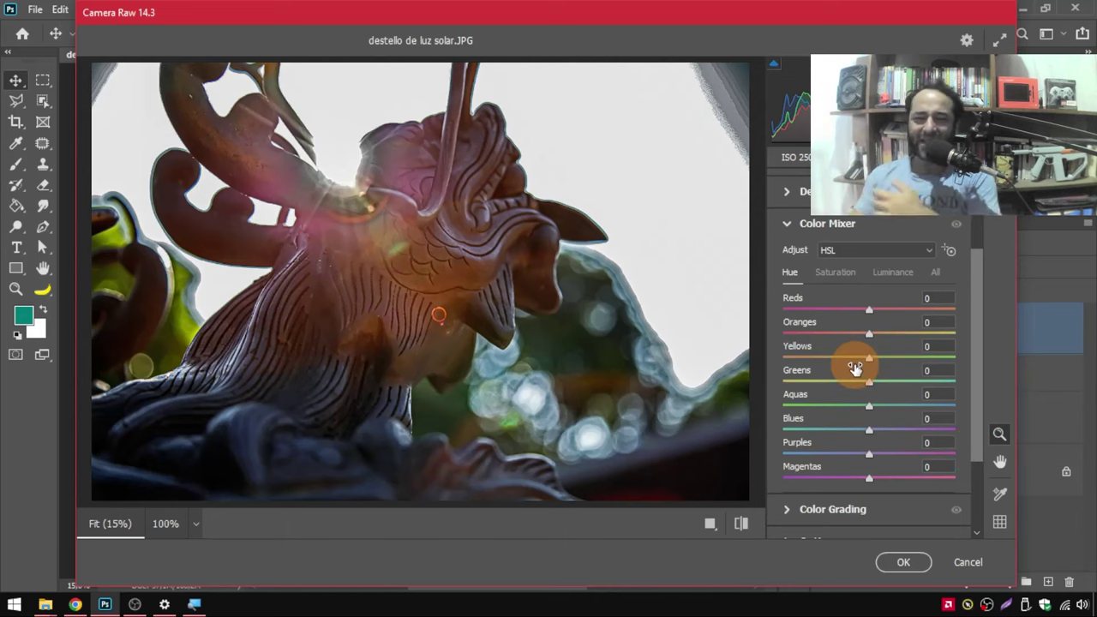
pyautogui.click(846, 249)
pyautogui.click(833, 265)
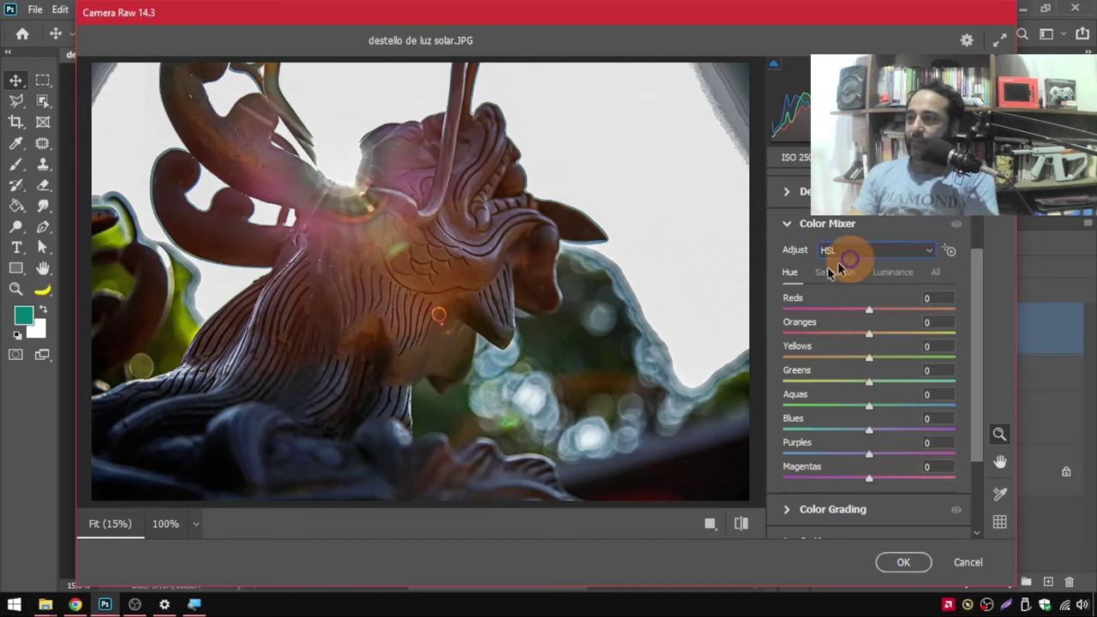
pyautogui.click(892, 274)
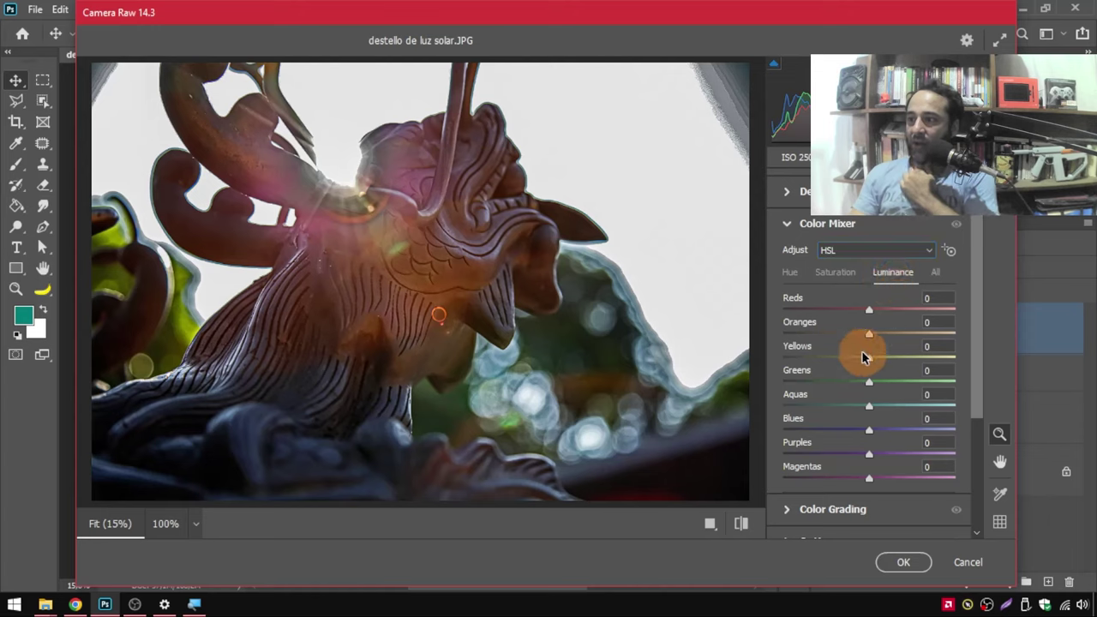
# Lower luminance of Yellows to -100, Reds -86, Oranges -81 and Purples -16.
pyautogui.moveTo(869, 362); pyautogui.dragTo(832, 364)
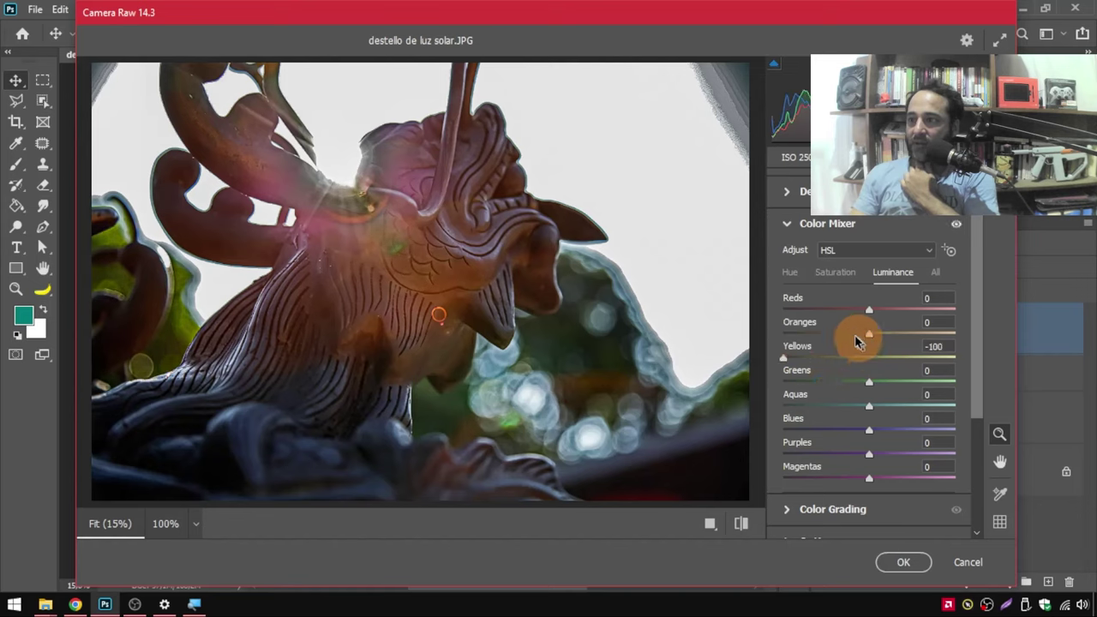
pyautogui.moveTo(866, 317); pyautogui.dragTo(789, 330)
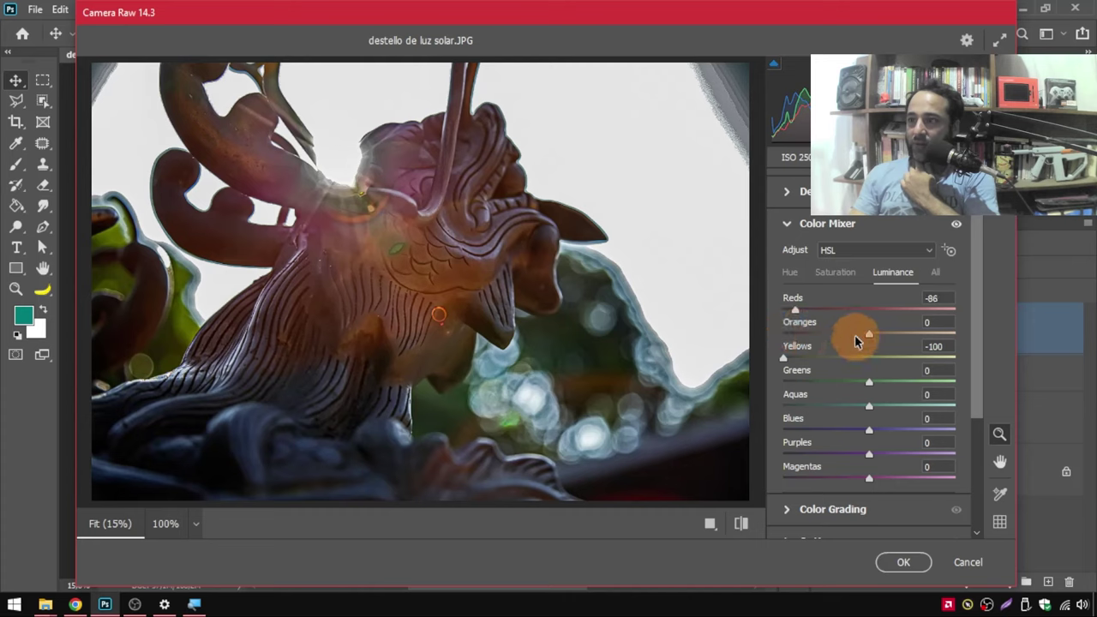
pyautogui.moveTo(865, 337); pyautogui.dragTo(807, 337)
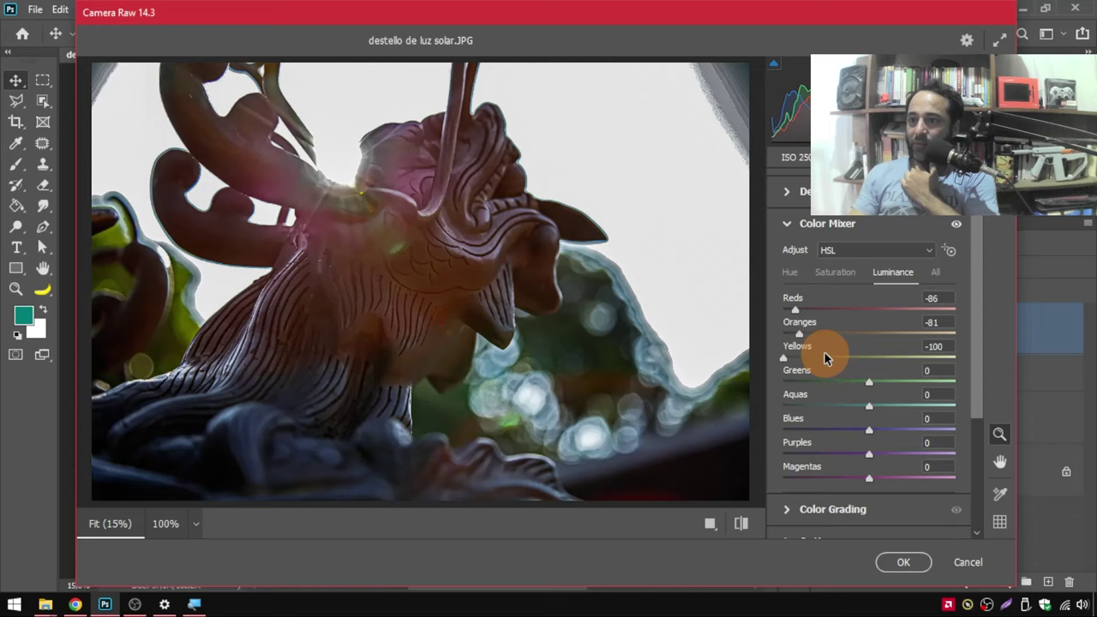
pyautogui.moveTo(868, 458)
pyautogui.mouseDown()
pyautogui.moveTo(856, 454)
pyautogui.moveTo(854, 477)
pyautogui.mouseUp()
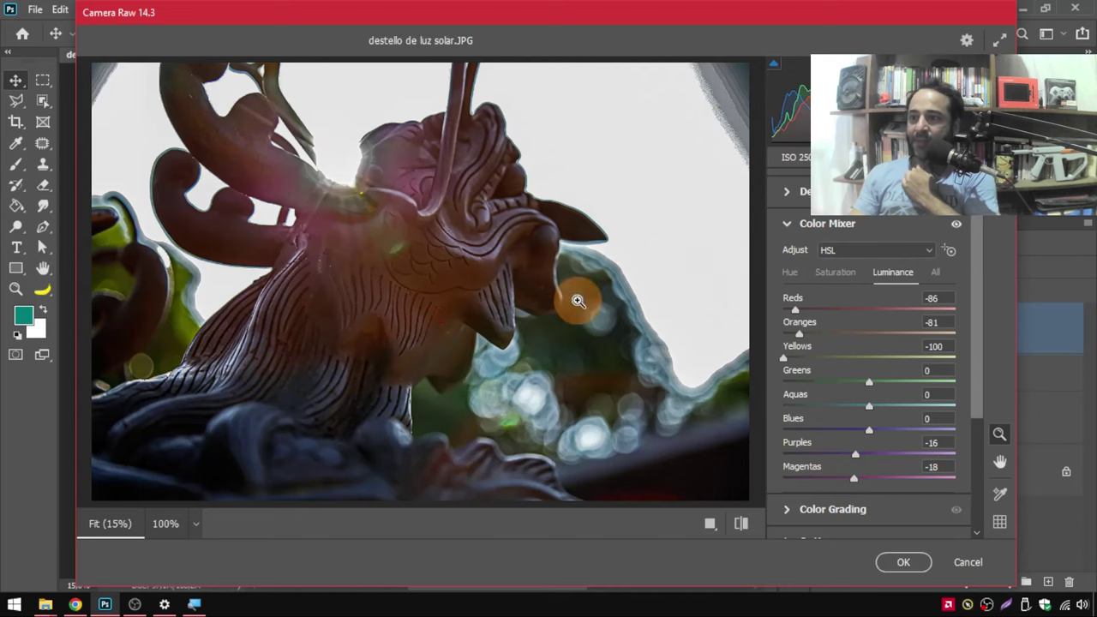
# Compare the edited photo against the default preview, ending on the edited version.
pyautogui.click(742, 525)
pyautogui.click(744, 526)
pyautogui.click(743, 526)
pyautogui.click(743, 526)
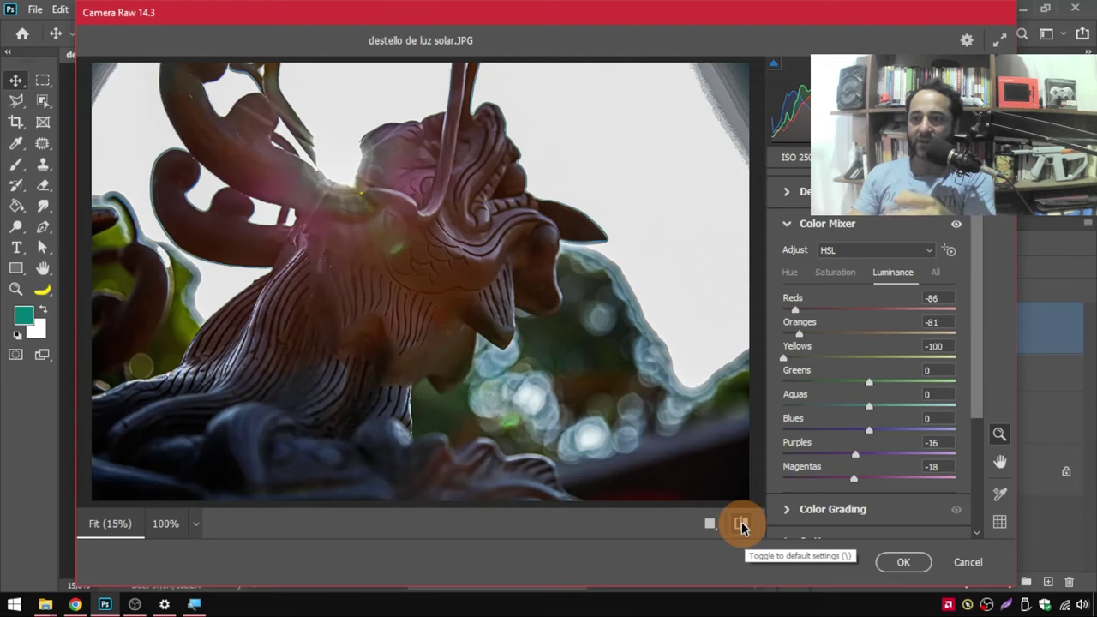
pyautogui.click(742, 526)
pyautogui.click(742, 526)
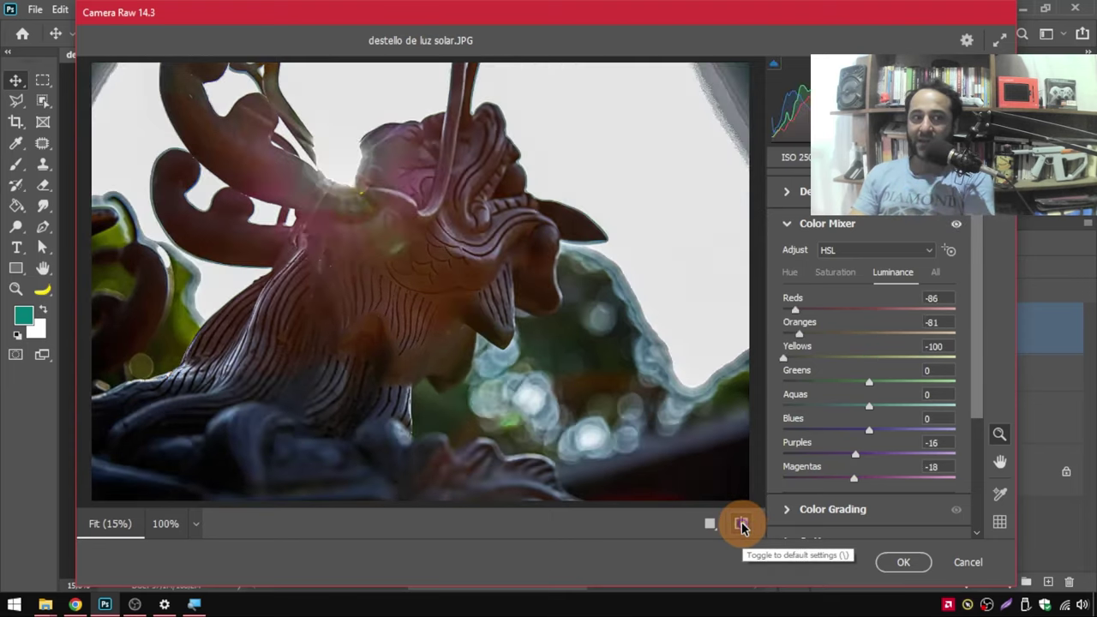
pyautogui.click(742, 526)
pyautogui.click(742, 527)
pyautogui.click(742, 526)
pyautogui.click(742, 526)
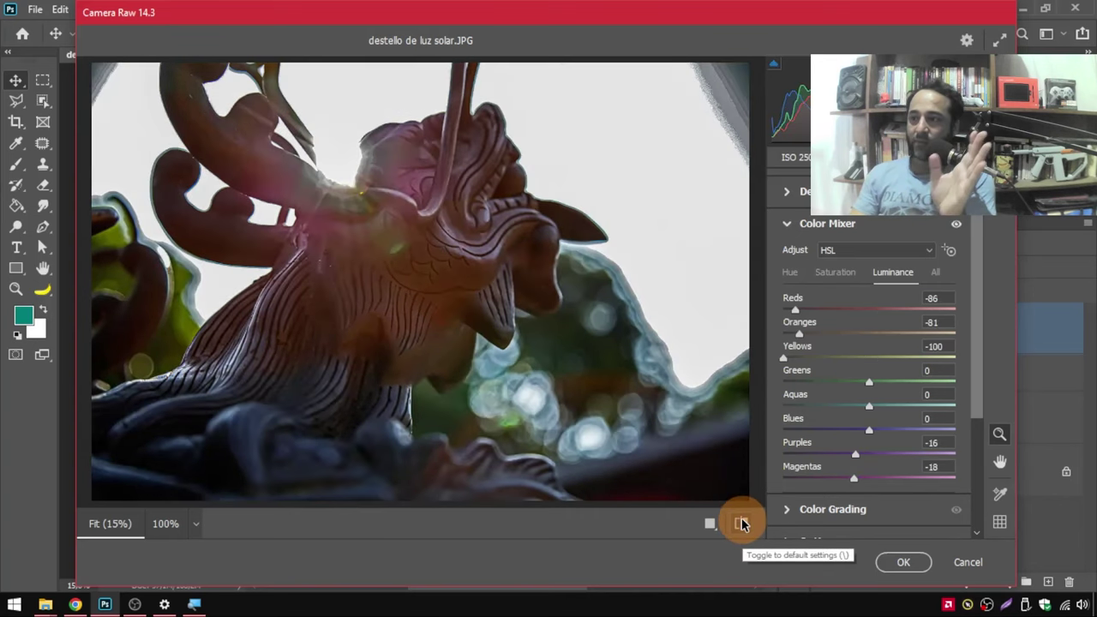